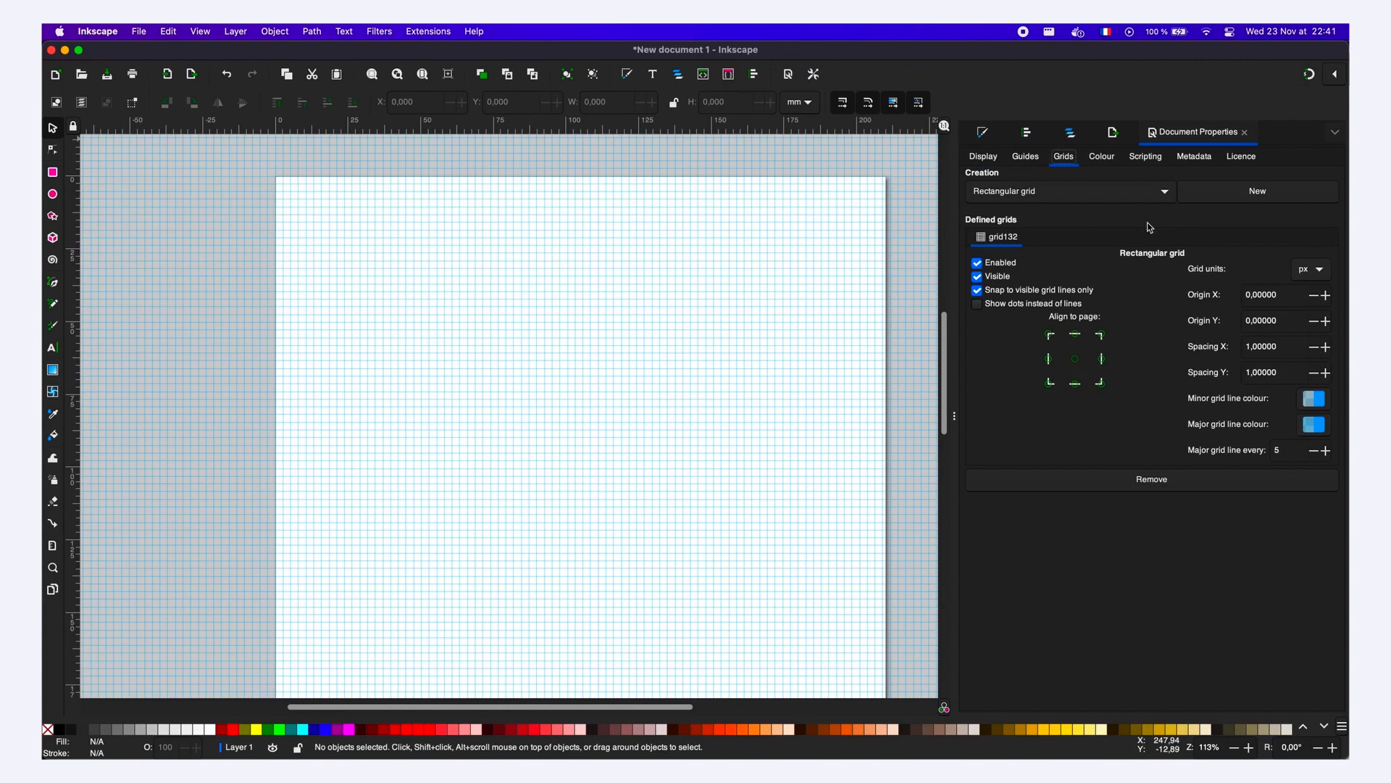
- Set the rectangular grid's X and Y spacing to 10 px, keeping the grid visible
click(977, 277)
click(976, 280)
click(1251, 350)
text(0)
click(1258, 348)
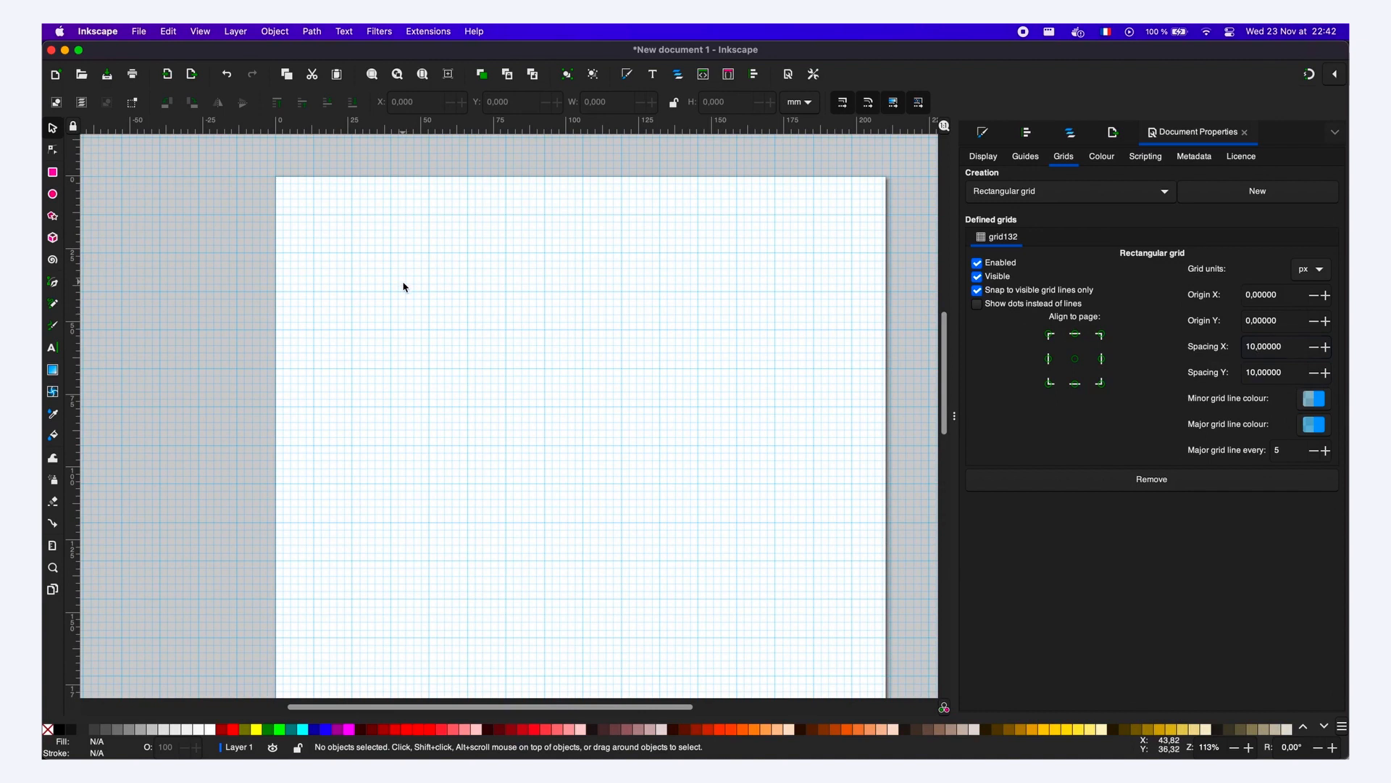
- Change the major grid line colour to red
scroll(366, 277, up, 3)
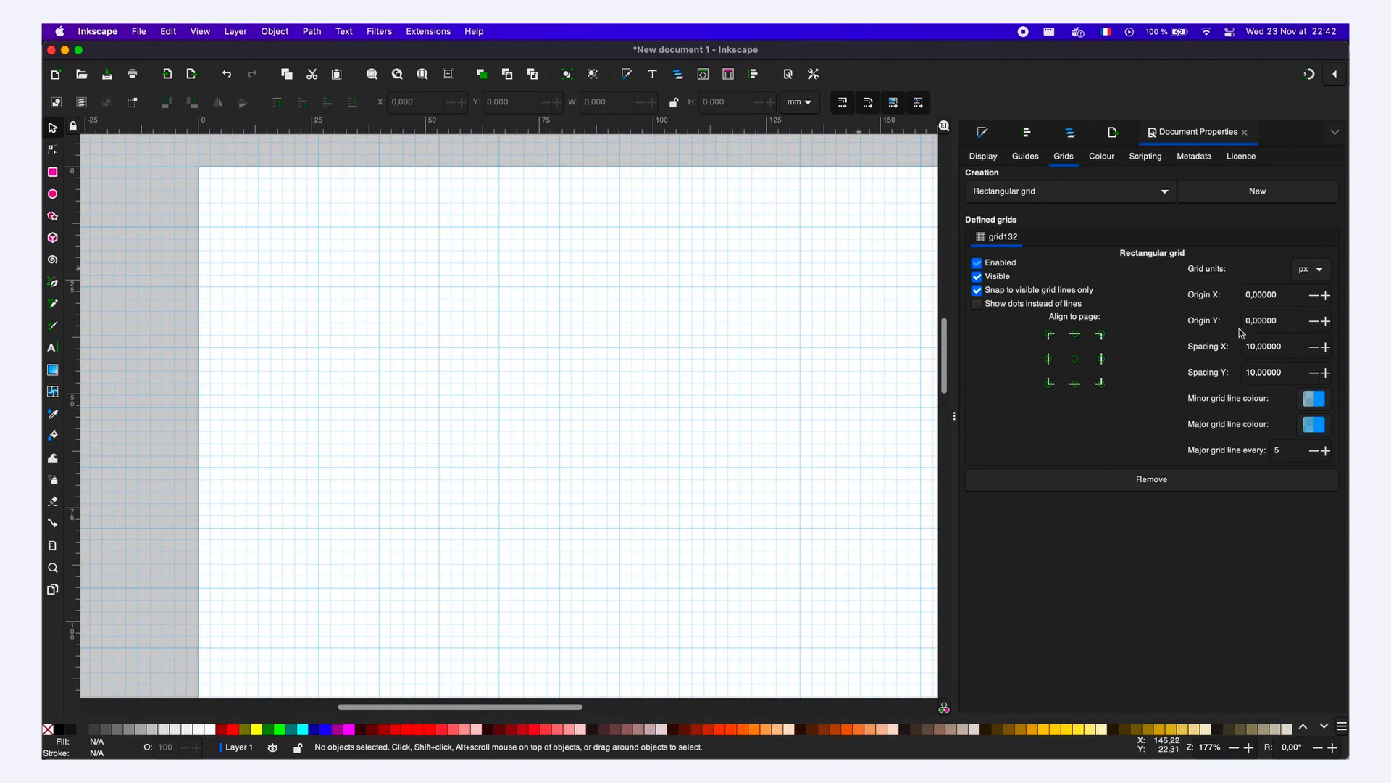
click(1310, 430)
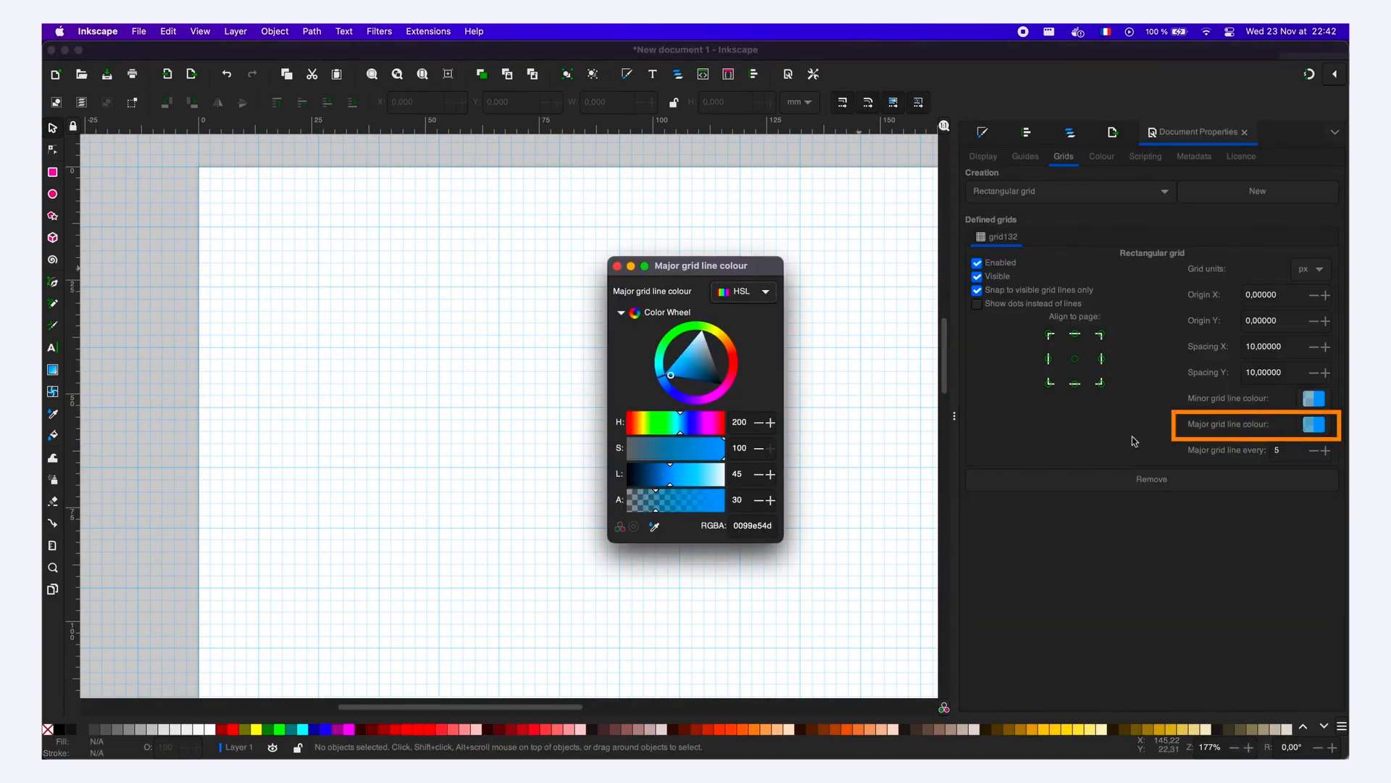
click(734, 367)
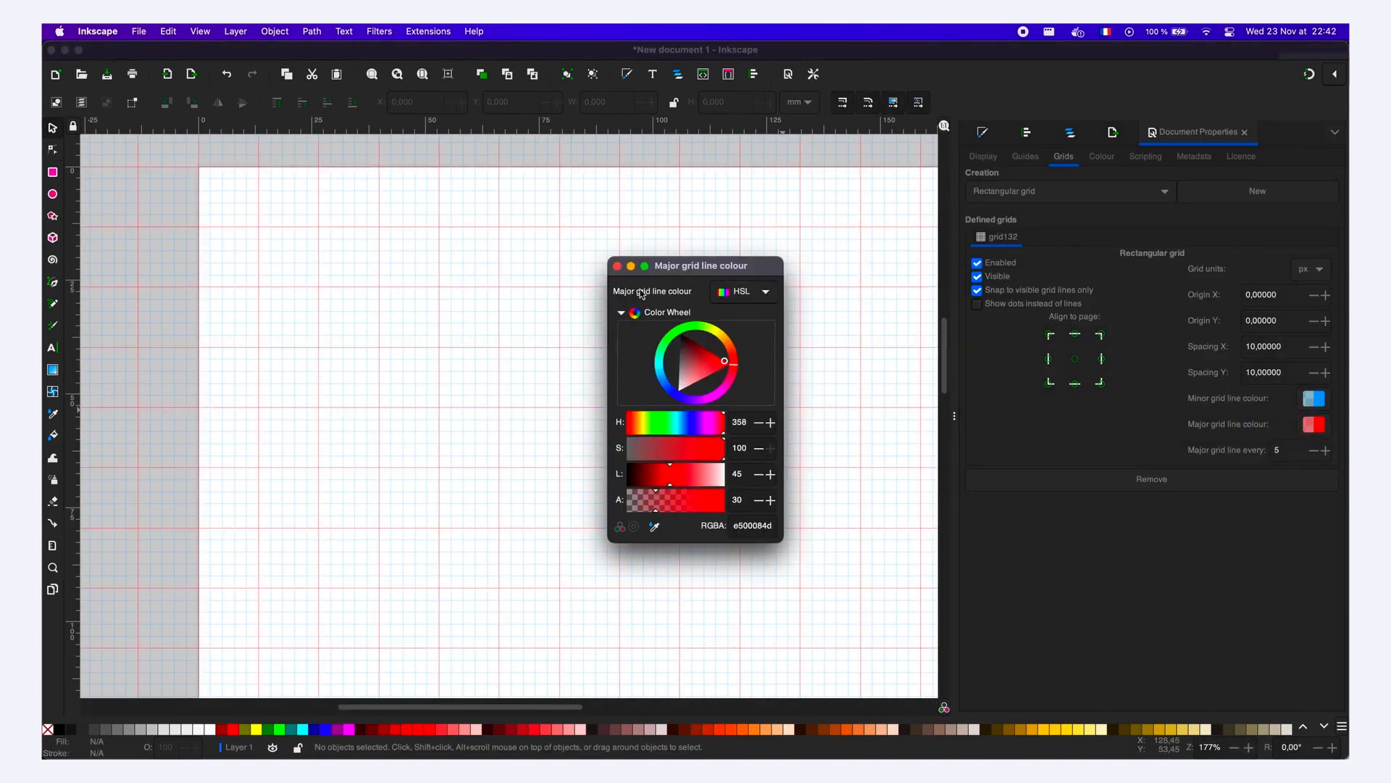
click(618, 266)
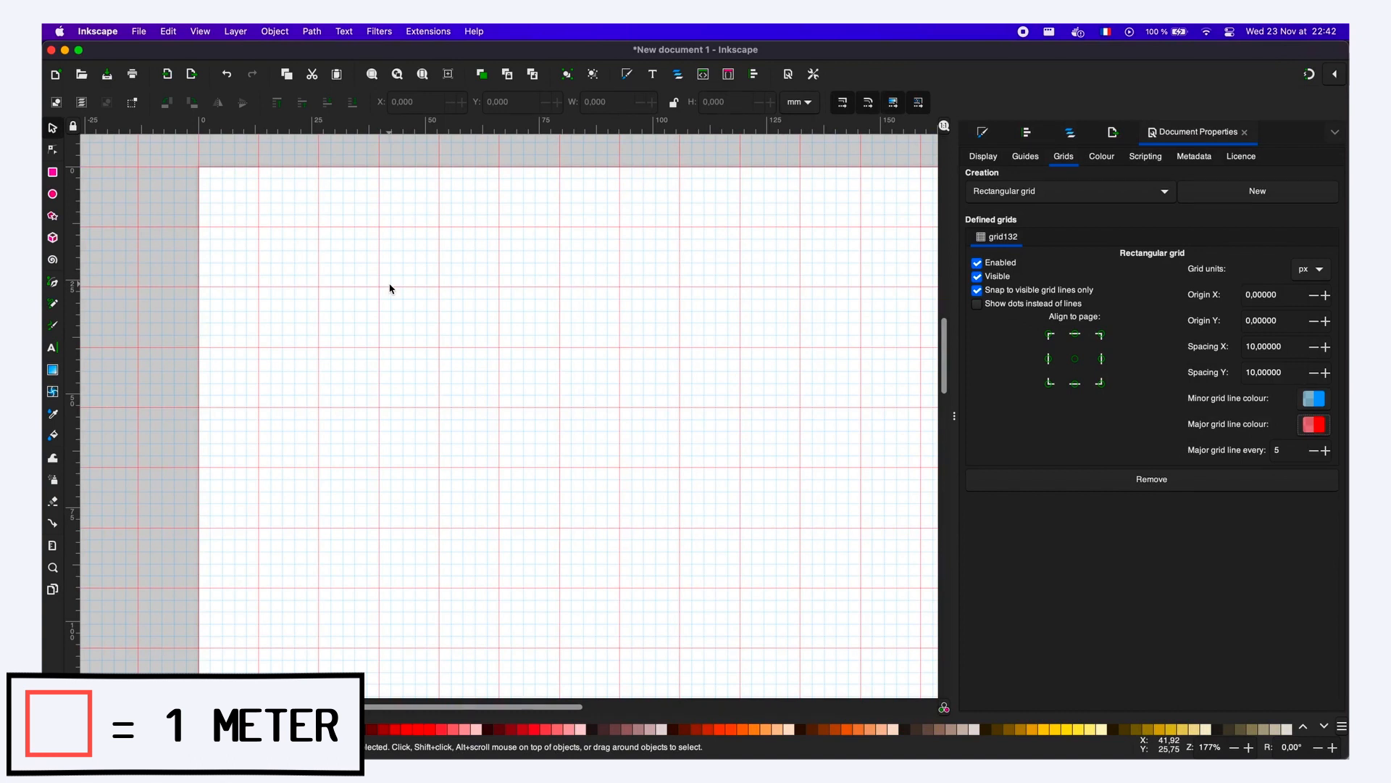
click(52, 282)
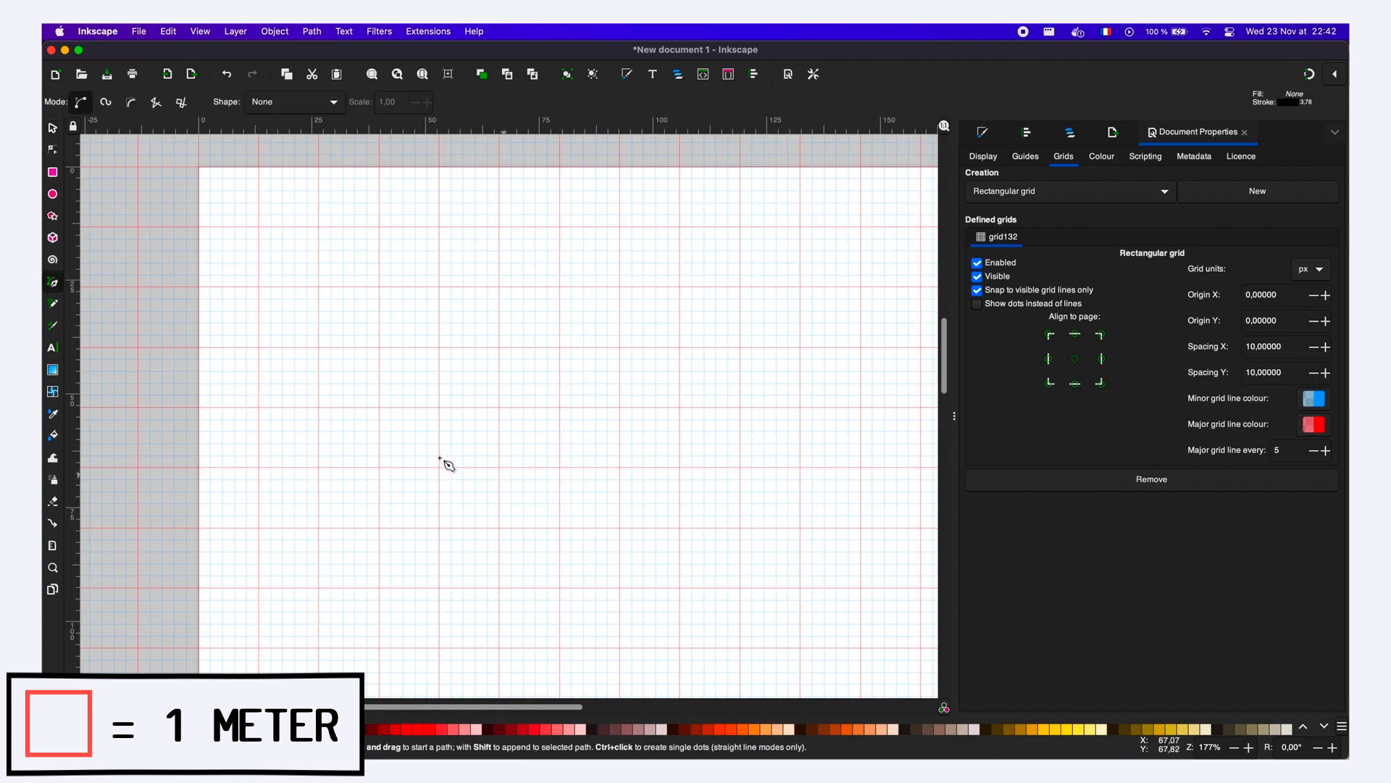
click(311, 314)
click(470, 222)
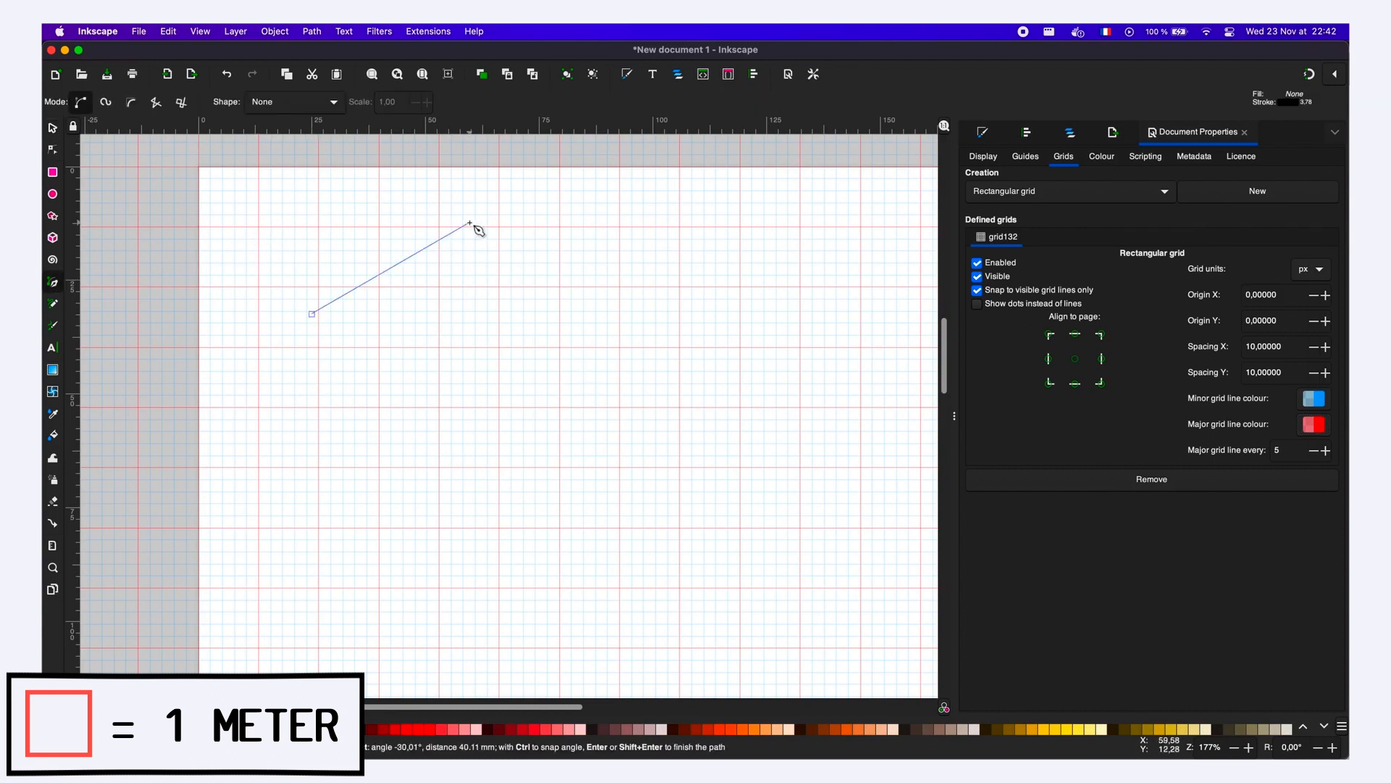
key(Return)
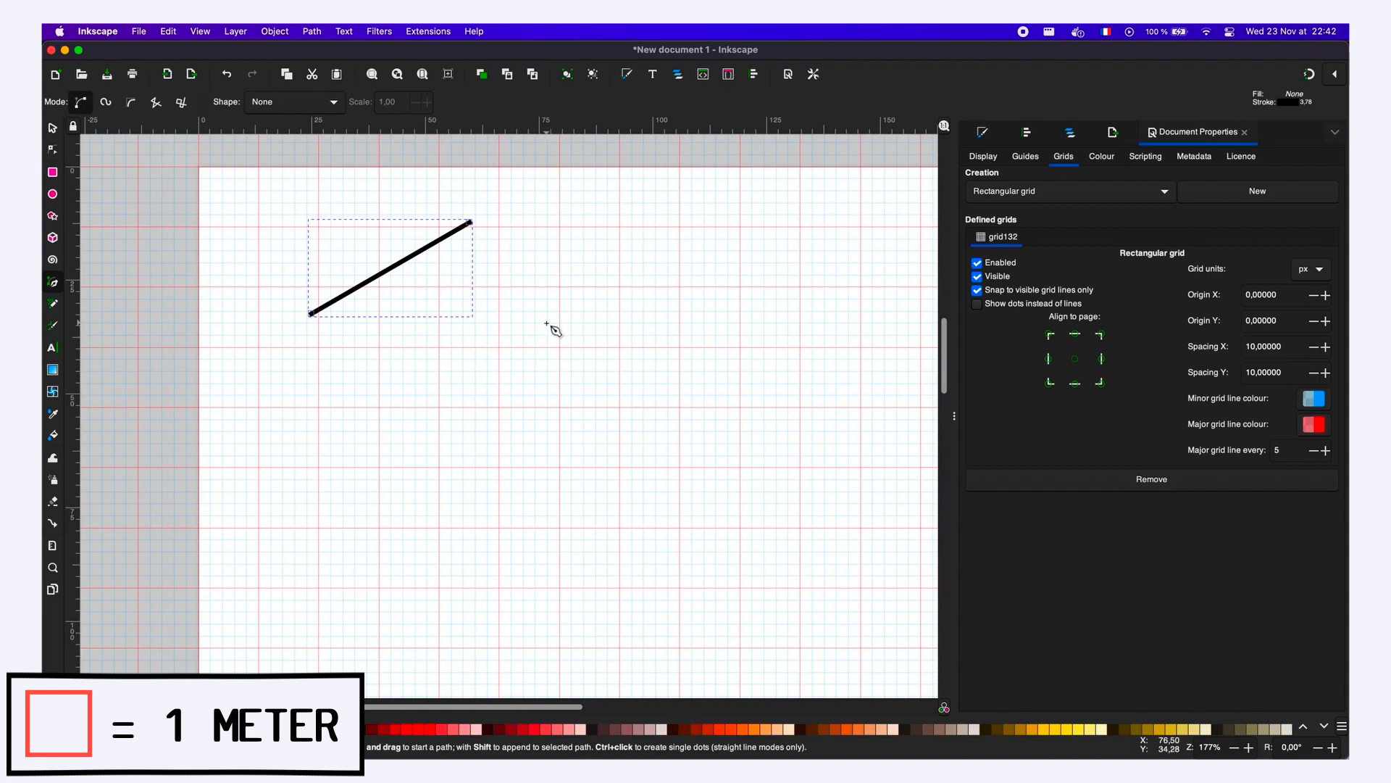
click(52, 129)
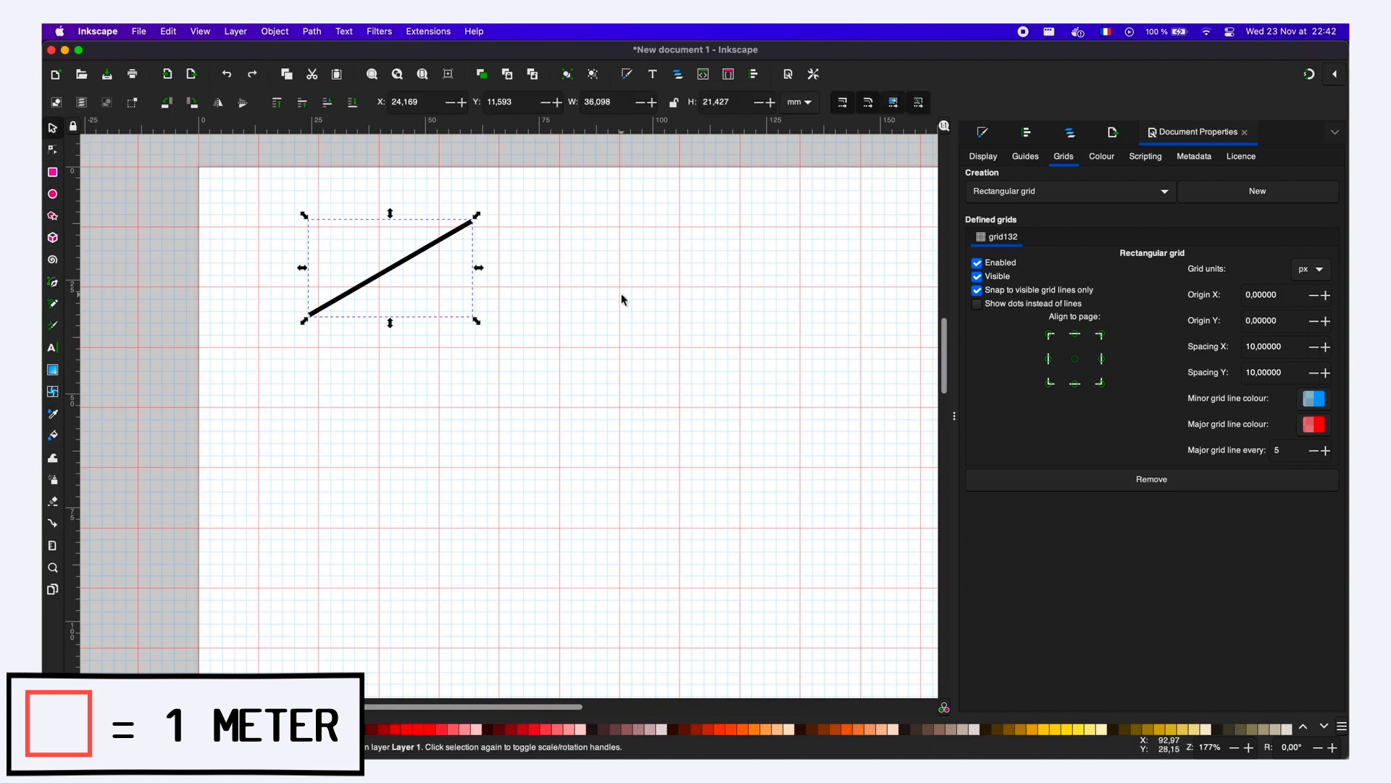
key(Delete)
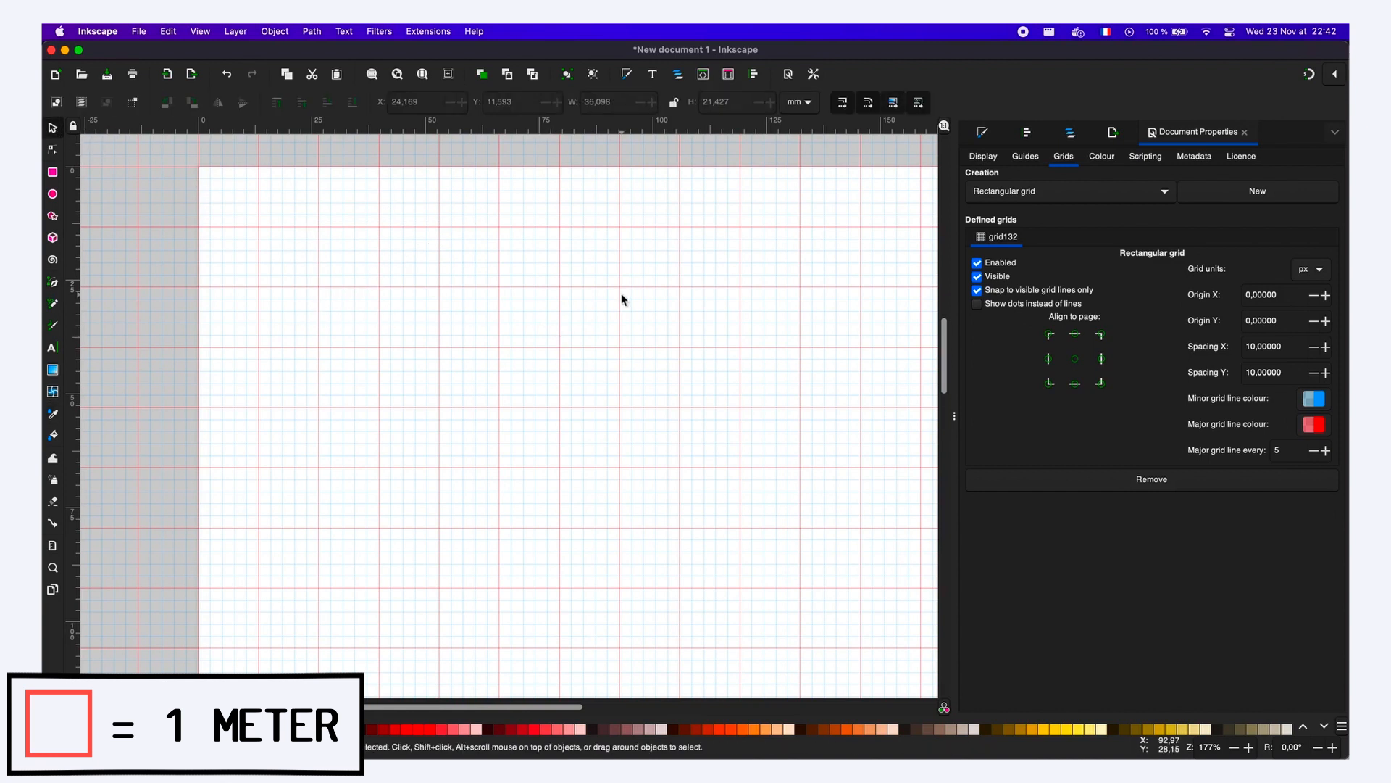
- Enable snapping and draw a horizontal wall line four major grid squares long, starting one square in from the page's top-left corner
click(1309, 75)
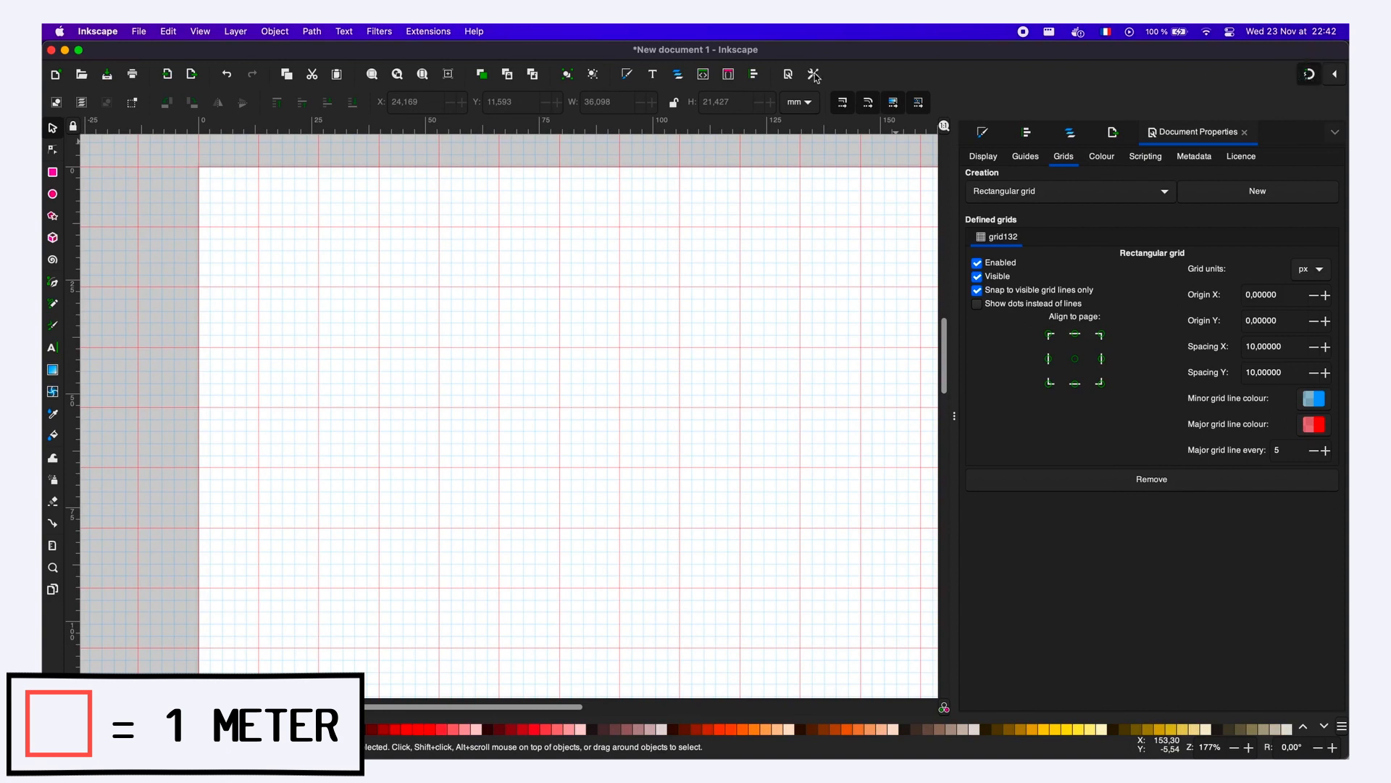
click(52, 284)
click(259, 227)
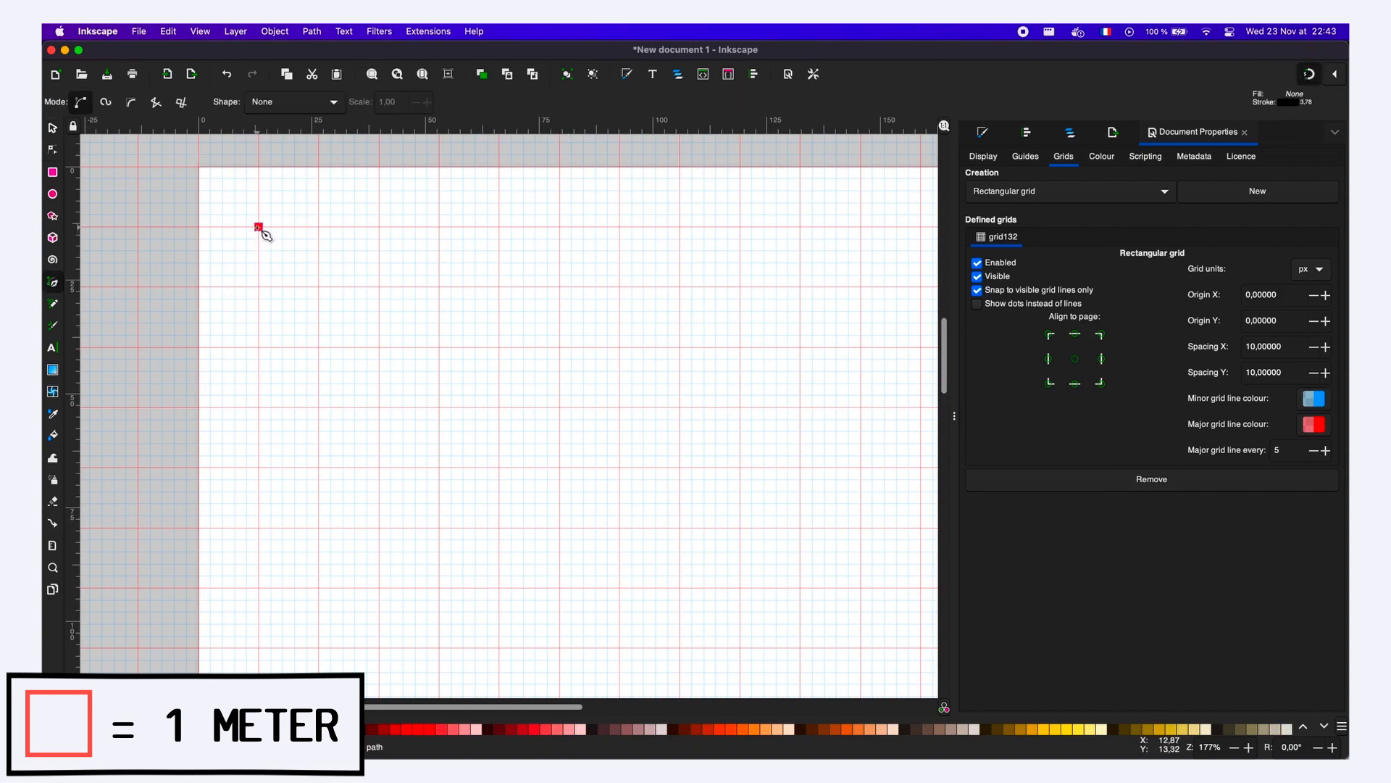
double_click(501, 229)
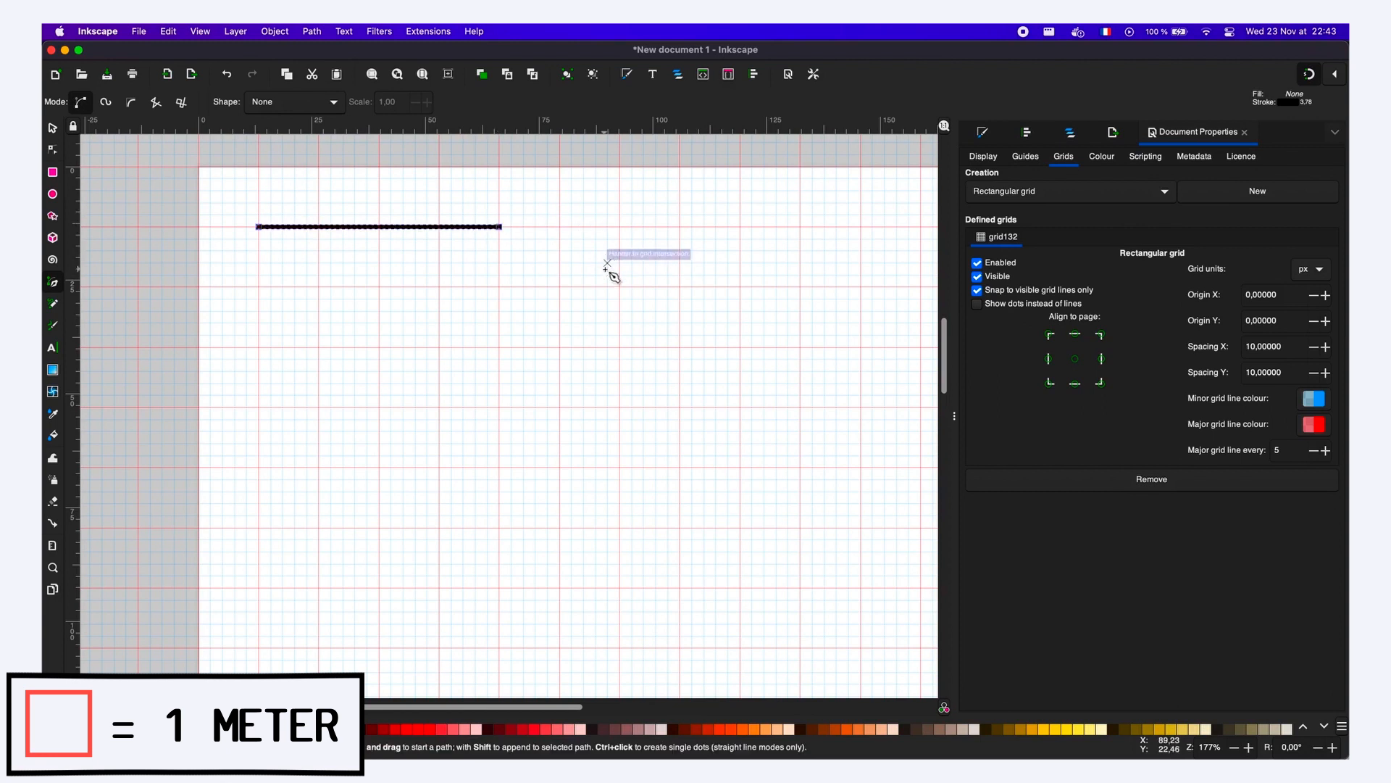
- Extend the wall line into a room outline with a stair-stepped notch in its upper side, ending partway along the lower wall
click(499, 228)
double_click(500, 347)
click(499, 347)
click(619, 347)
click(619, 287)
click(740, 287)
click(740, 227)
click(861, 227)
click(861, 528)
double_click(499, 527)
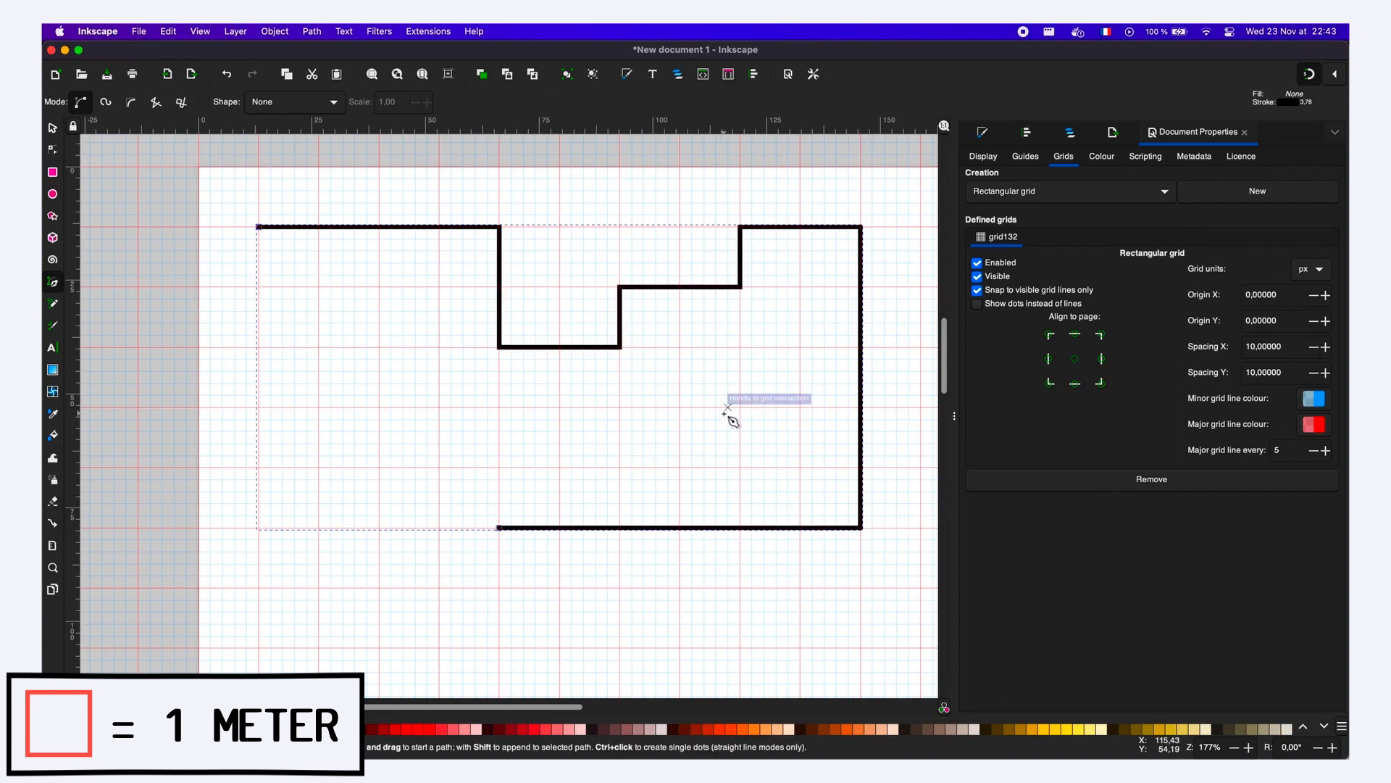
- Square off the notch by deleting its two step nodes, straightening the joining segment and moving its upper node two major grid squares left
click(52, 149)
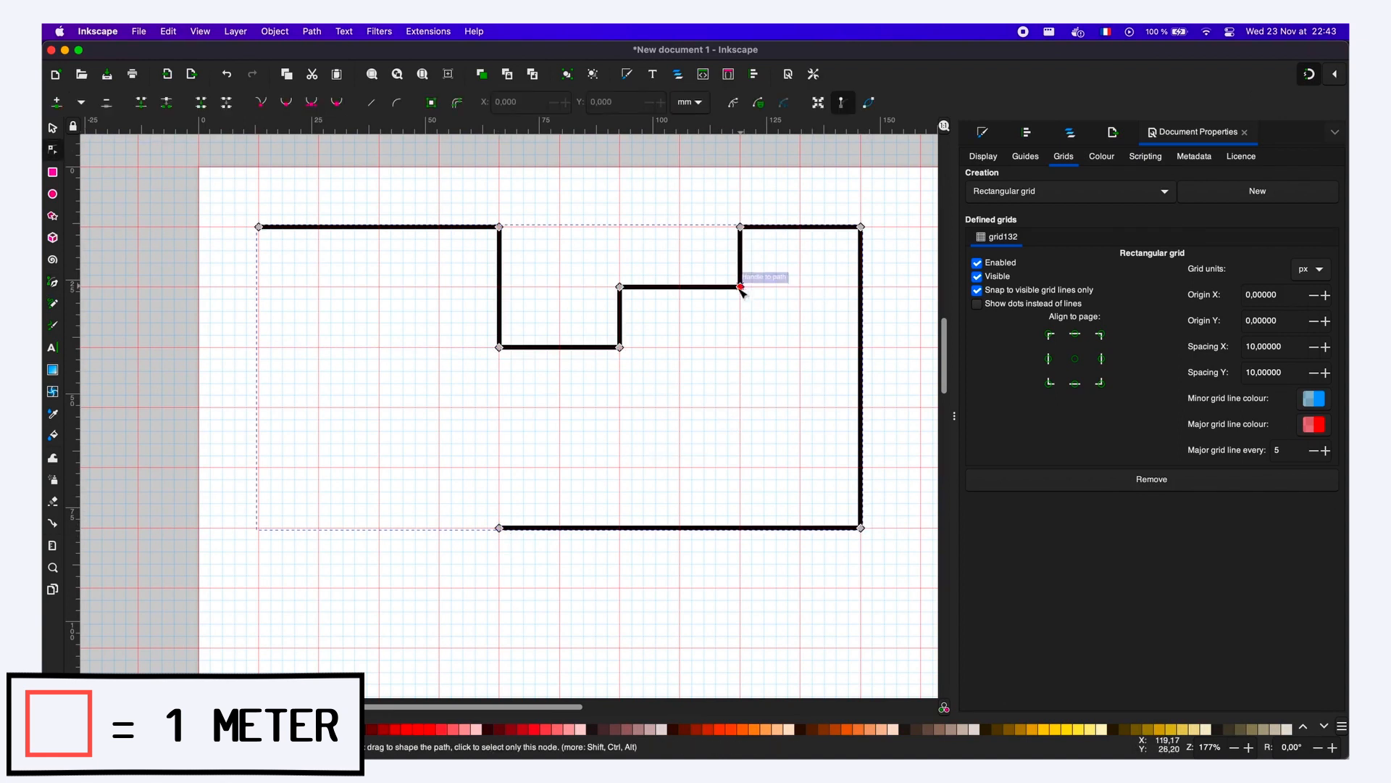
drag(601, 265, 767, 316)
key(Delete)
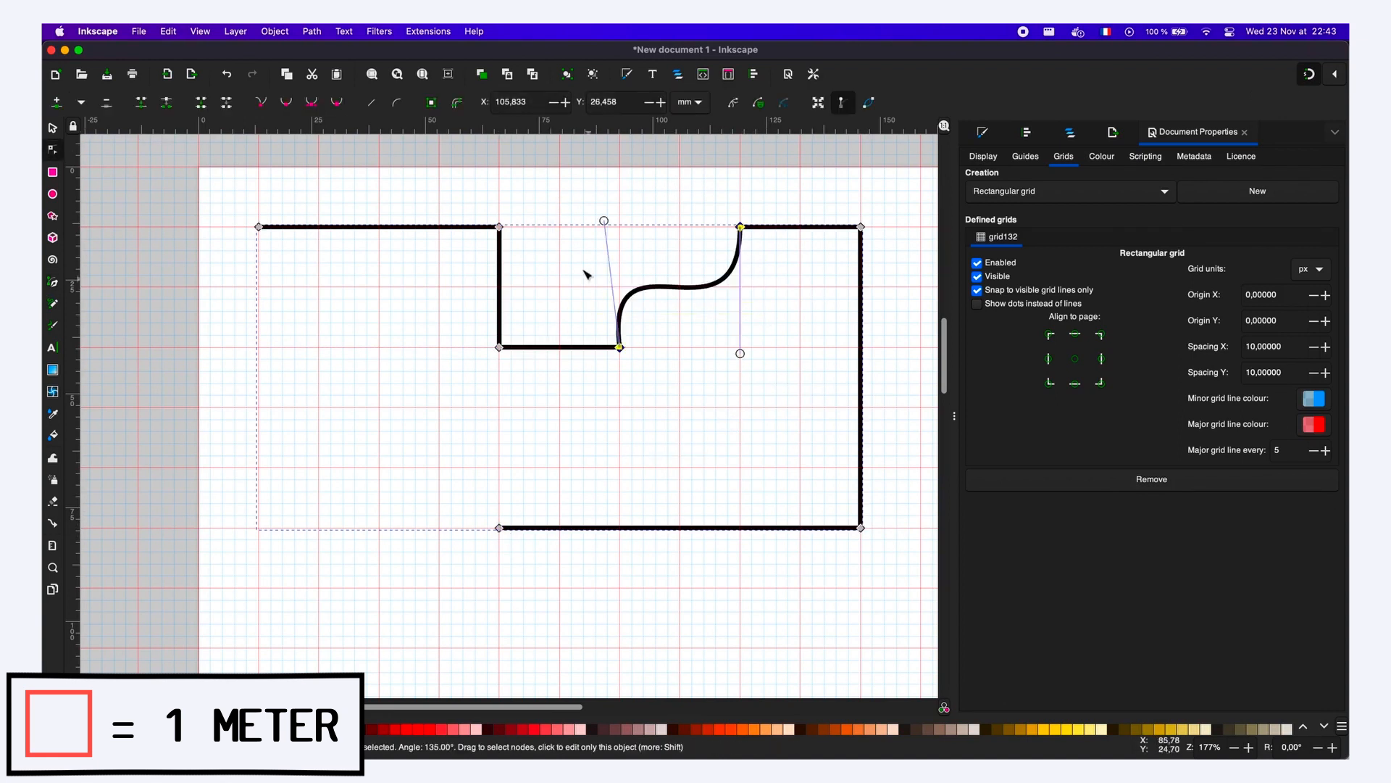
click(371, 103)
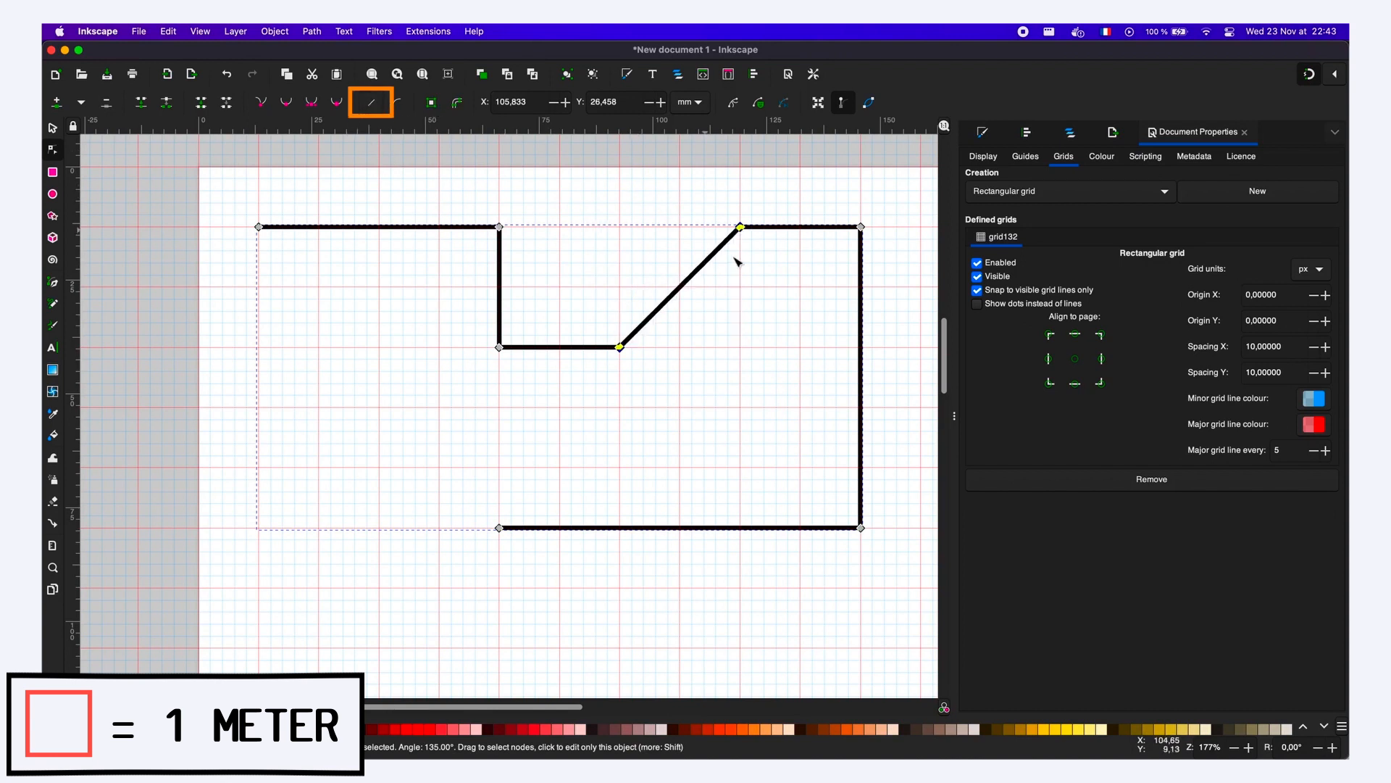
drag(741, 226, 620, 227)
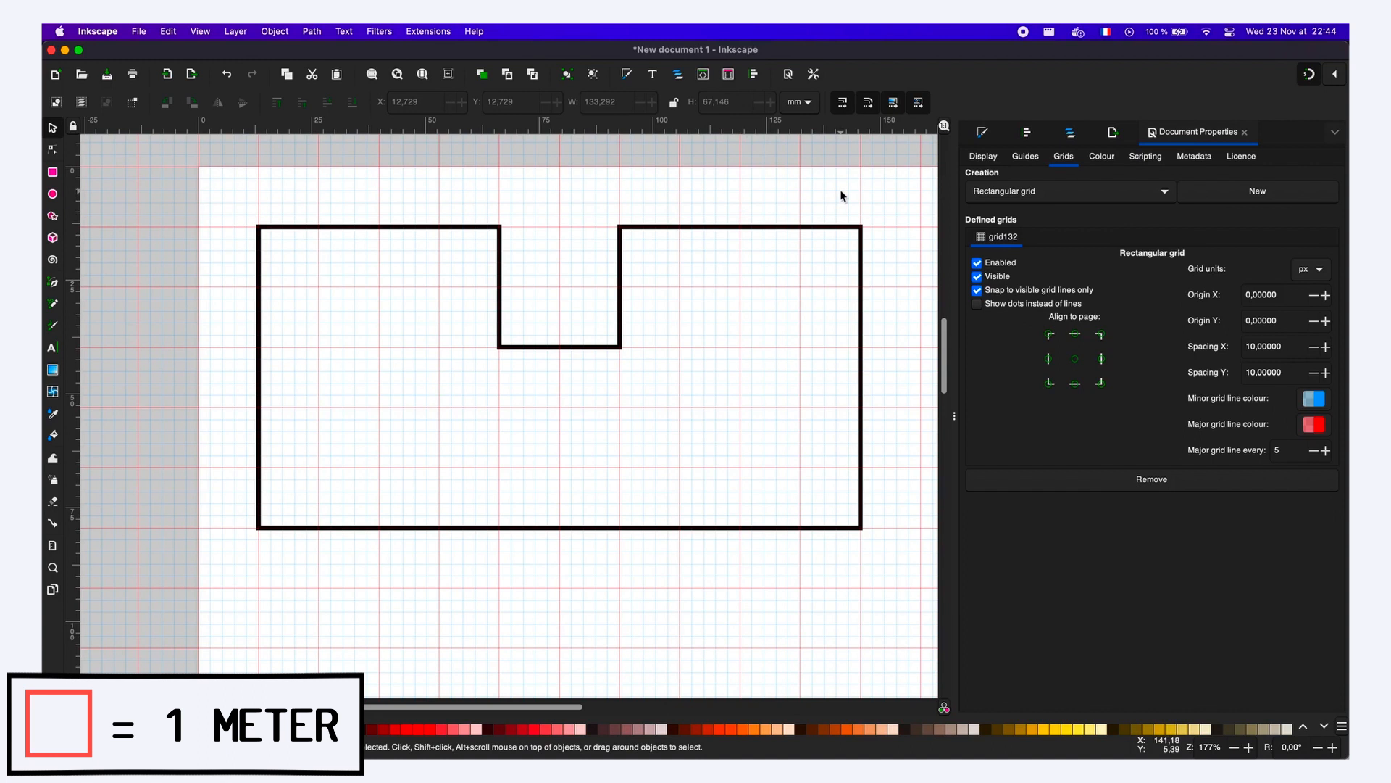
- Rename Layer 1 as Walls
click(680, 74)
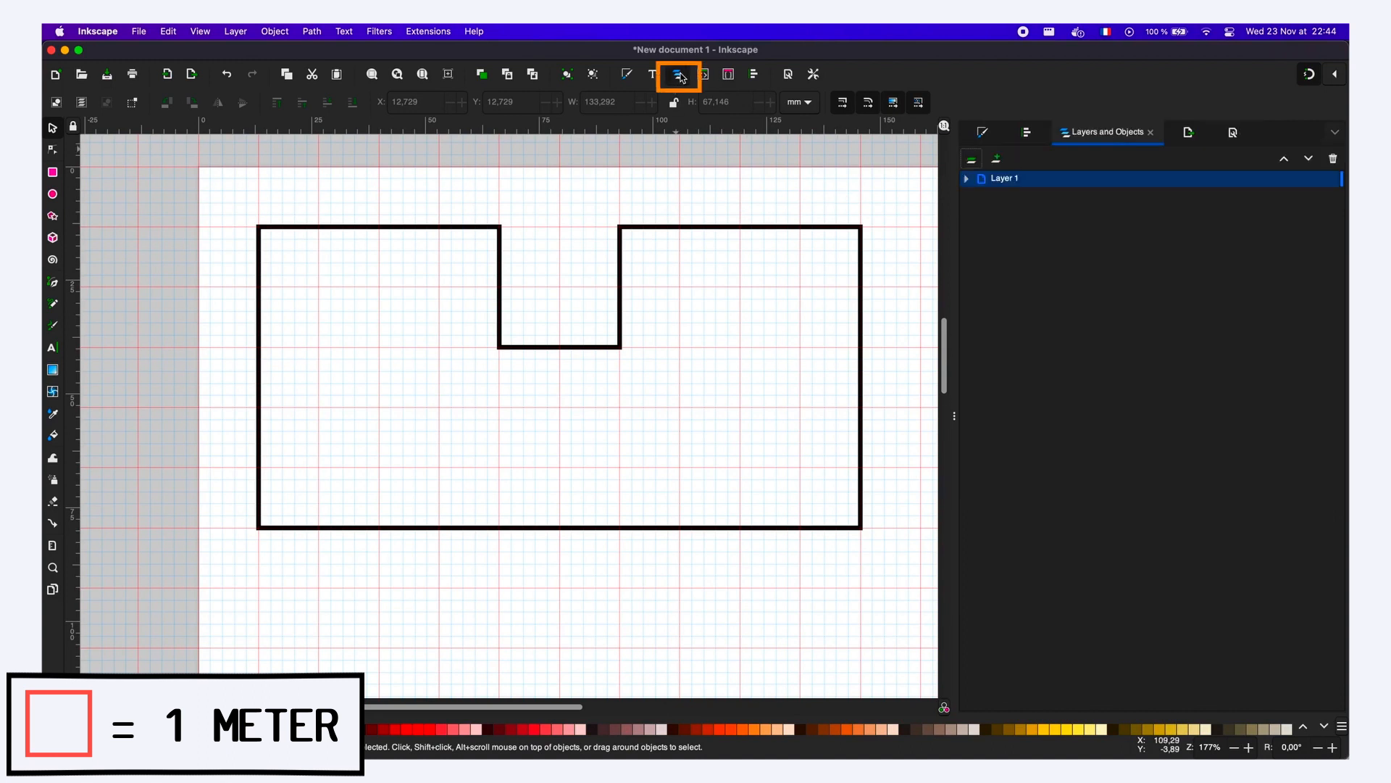
click(967, 178)
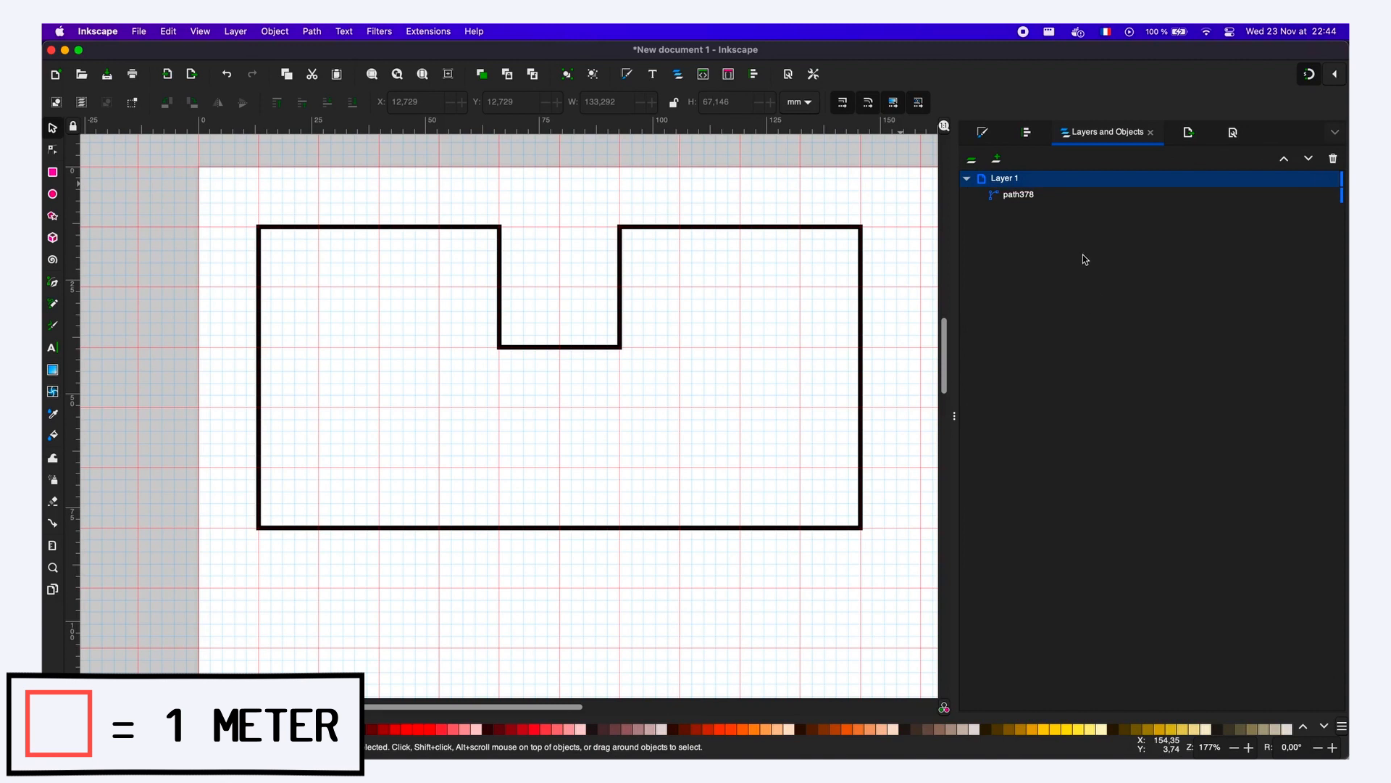
double_click(1022, 182)
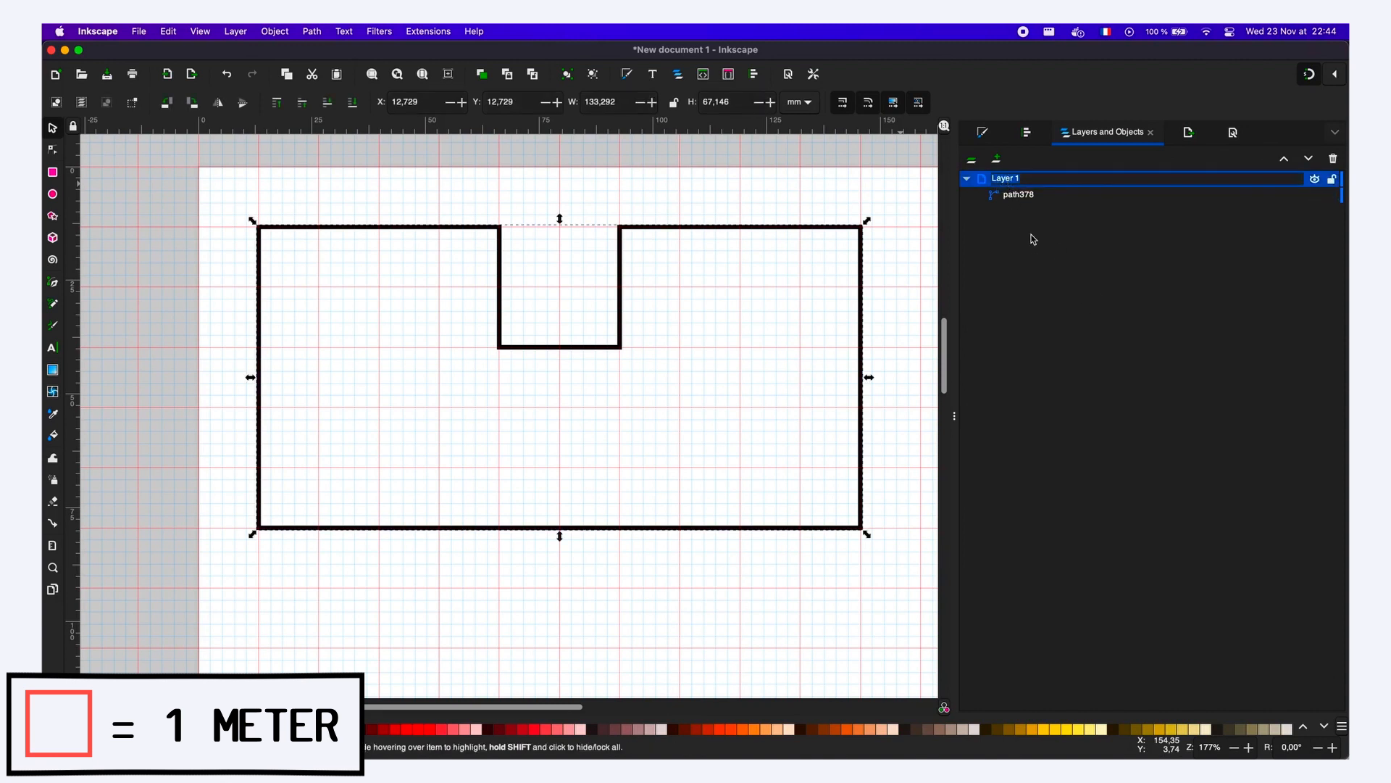
text(Walls)
key(Return)
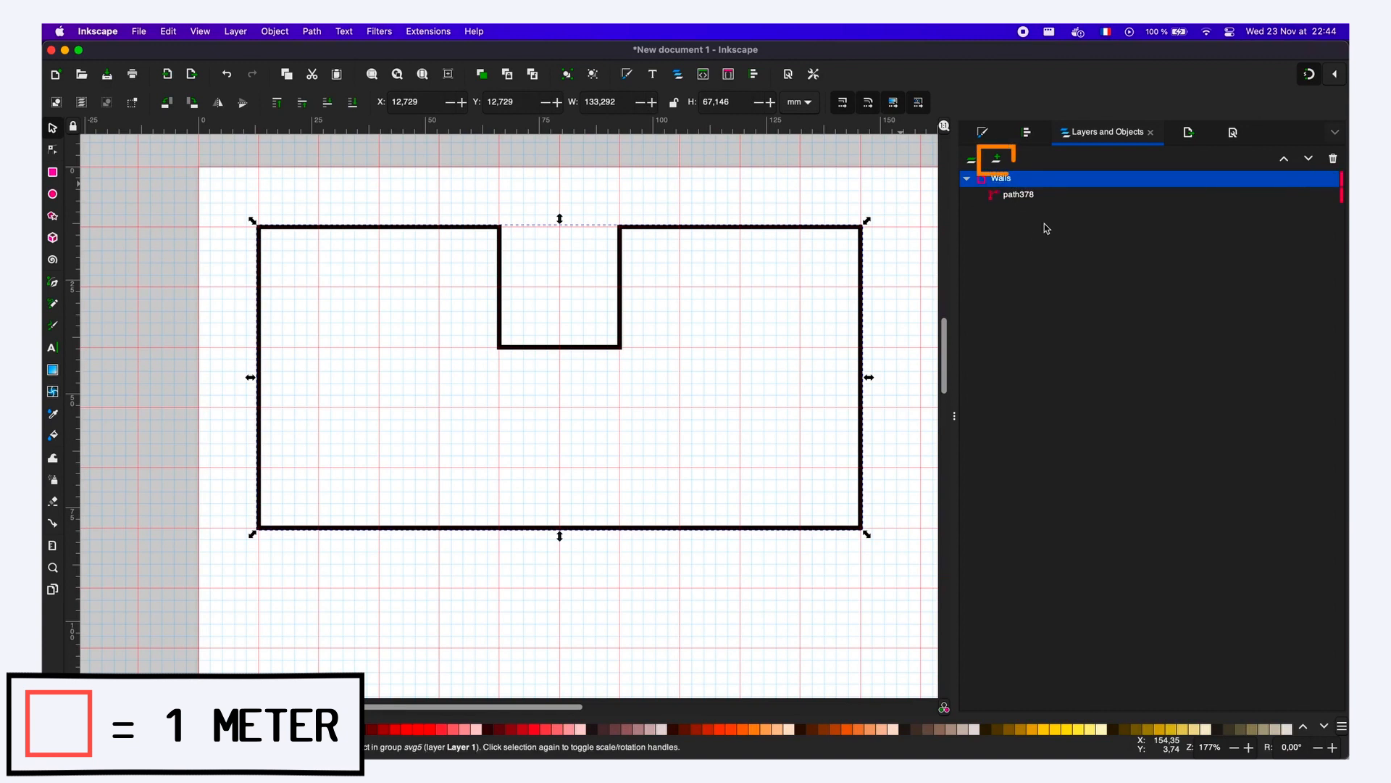
- Add a layer named Flow above the Walls layer
click(999, 165)
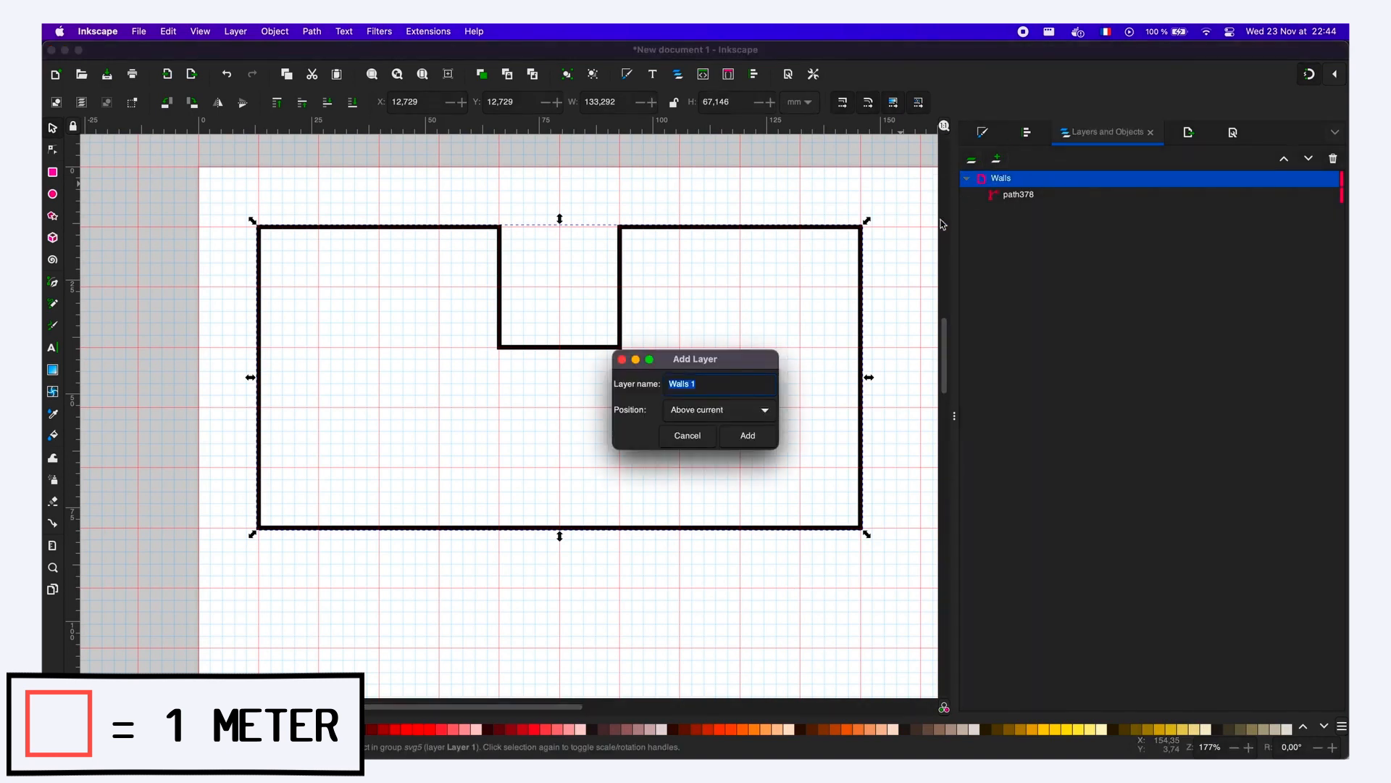
text(Flow)
click(749, 435)
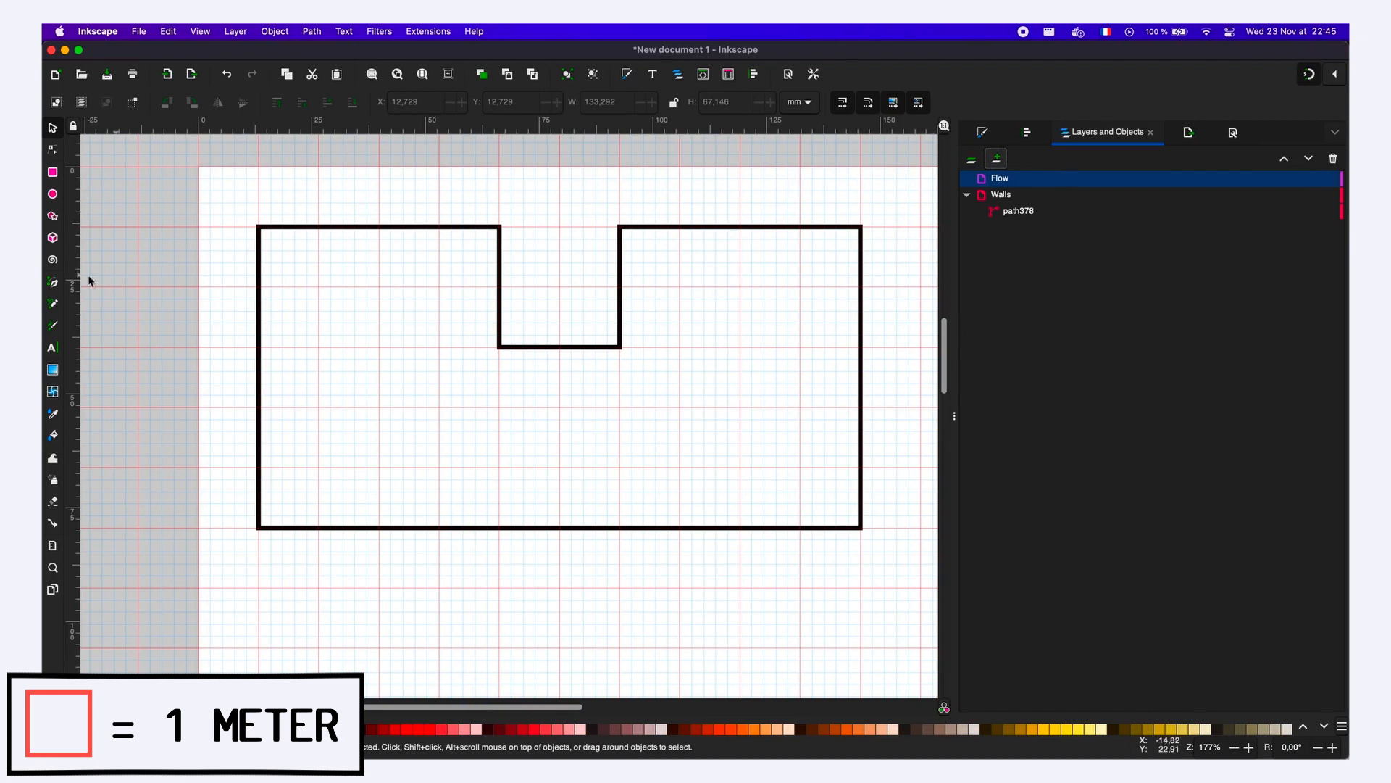
- Draw a straight door segment over the middle of the notch's lower wall on the Flow layer and open its fill and stroke settings
click(53, 285)
click(520, 347)
double_click(599, 347)
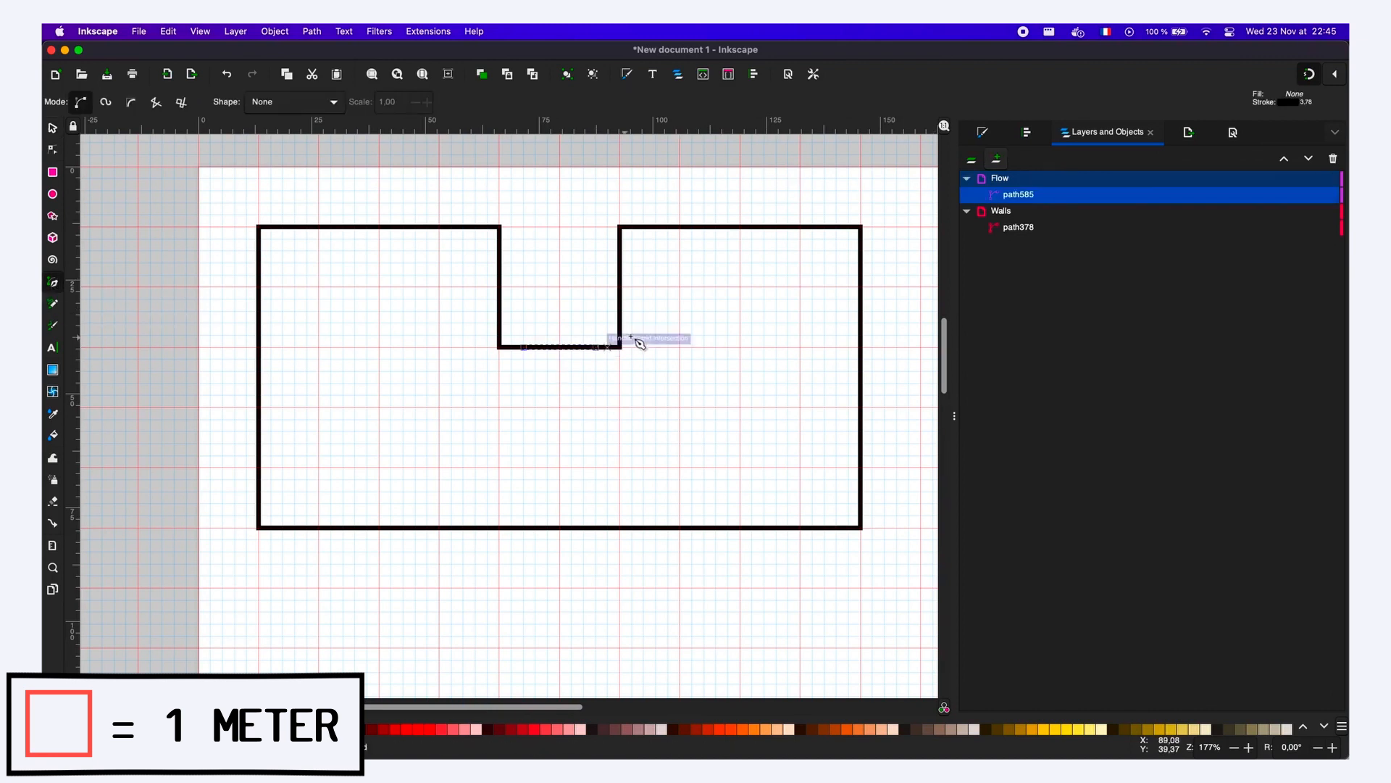
key(ctrl+shift+f)
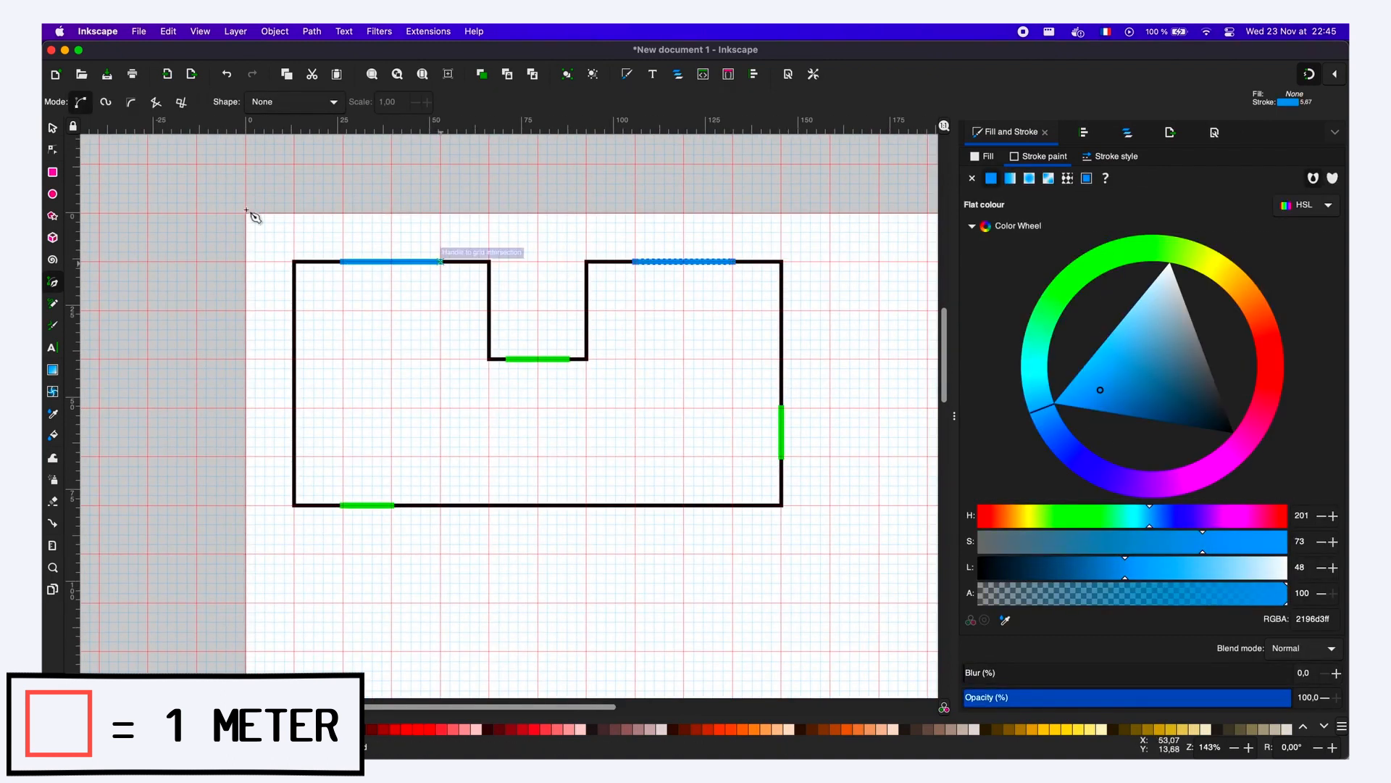
- Draw a closed rectangular room three by four major grid squares on the Walls layer, below the main room's lower-left corner
click(53, 128)
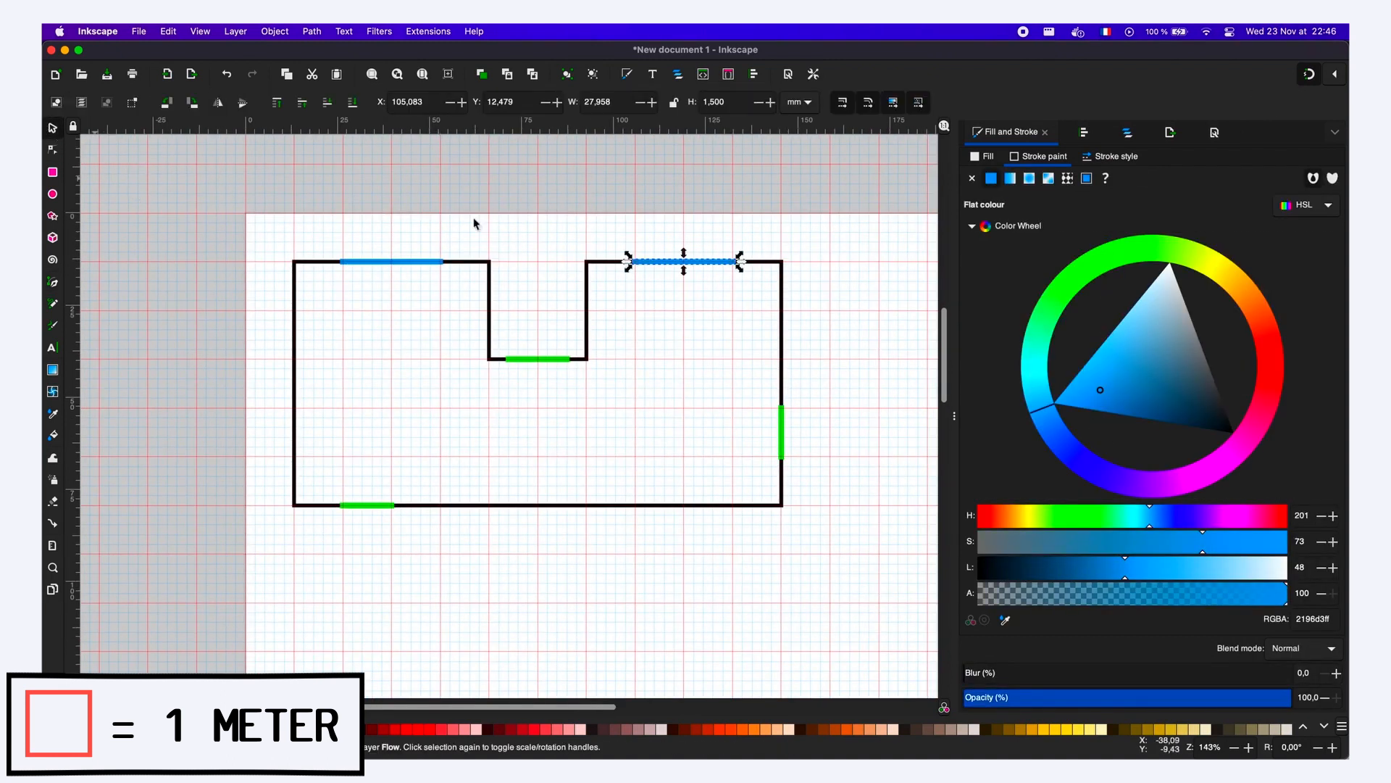
click(693, 355)
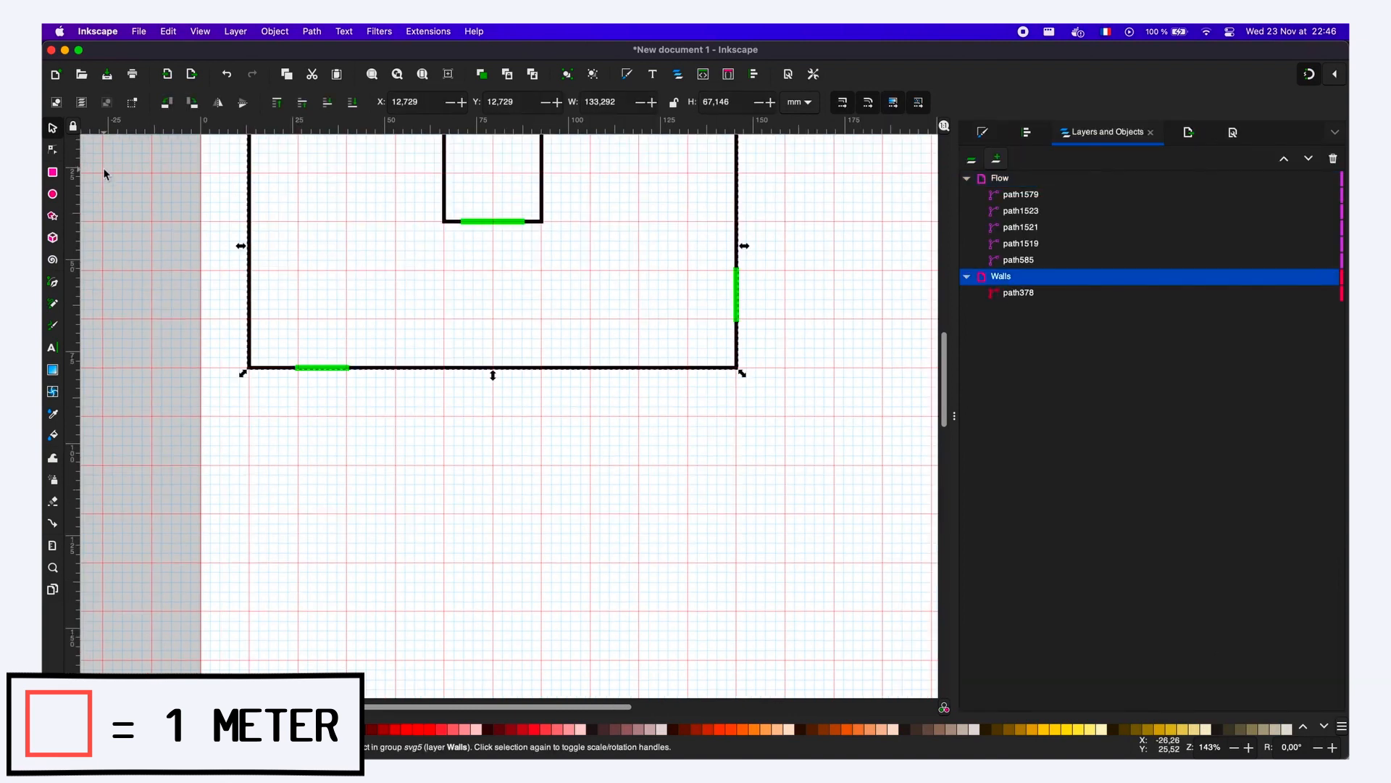
key(b)
click(249, 367)
click(248, 562)
click(396, 563)
click(396, 368)
click(249, 367)
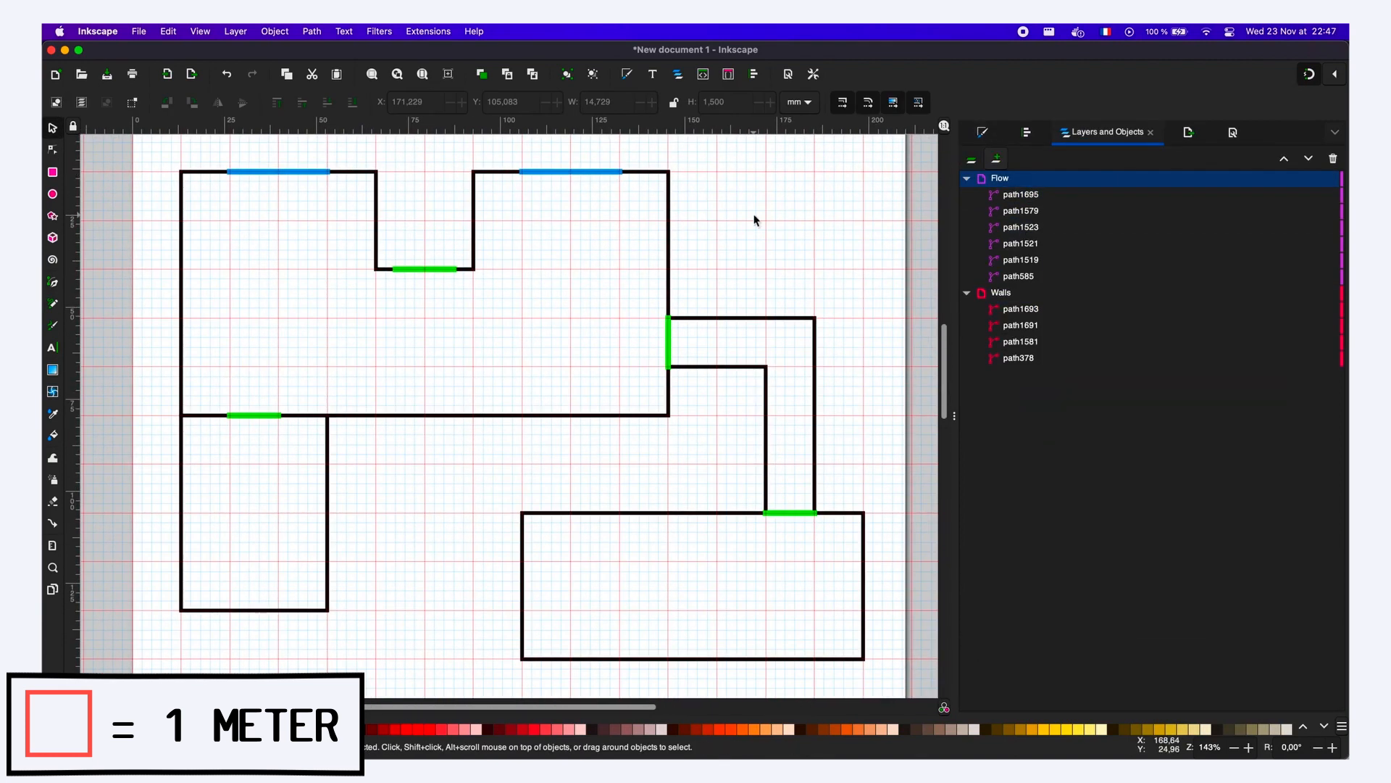
- Trace one closed outline around the notched main room and the lower-left room on the Walls layer
key(numbersign)
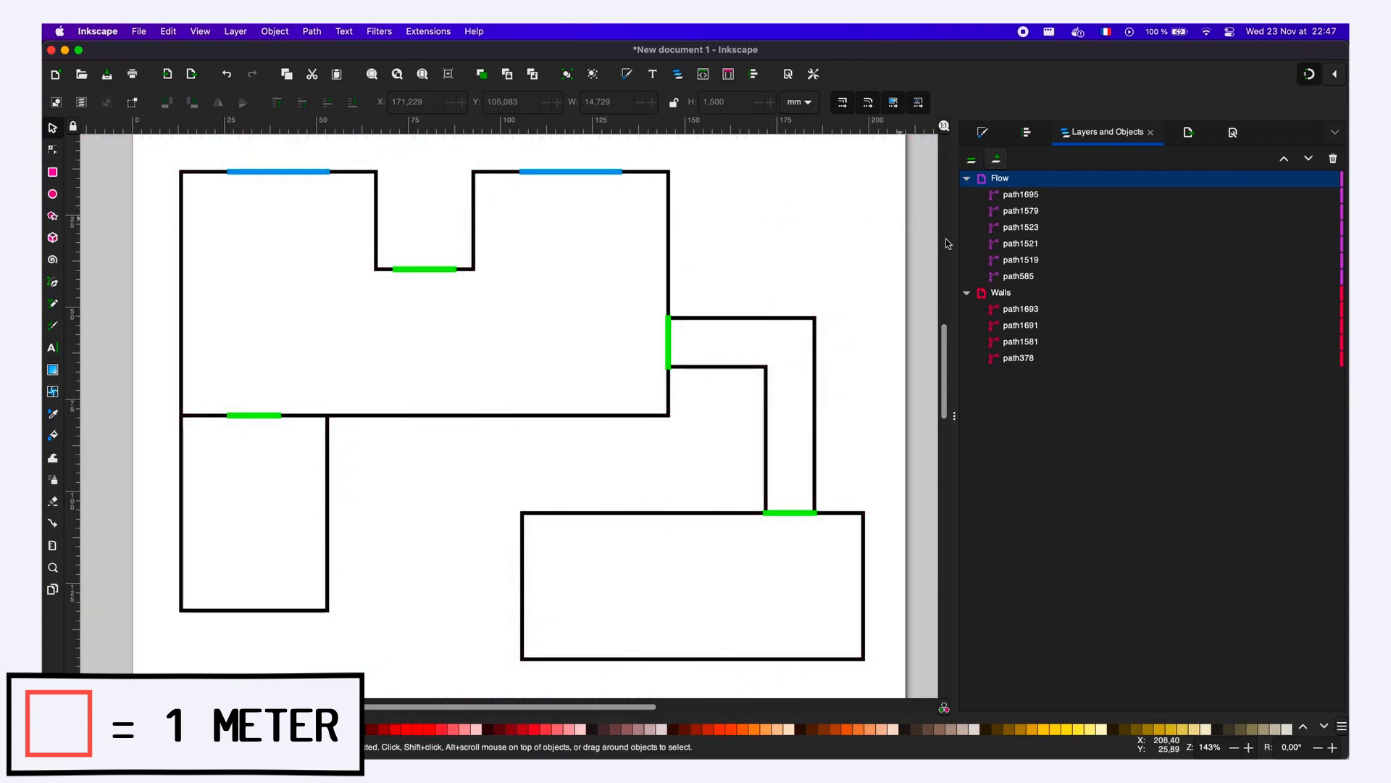
click(1011, 293)
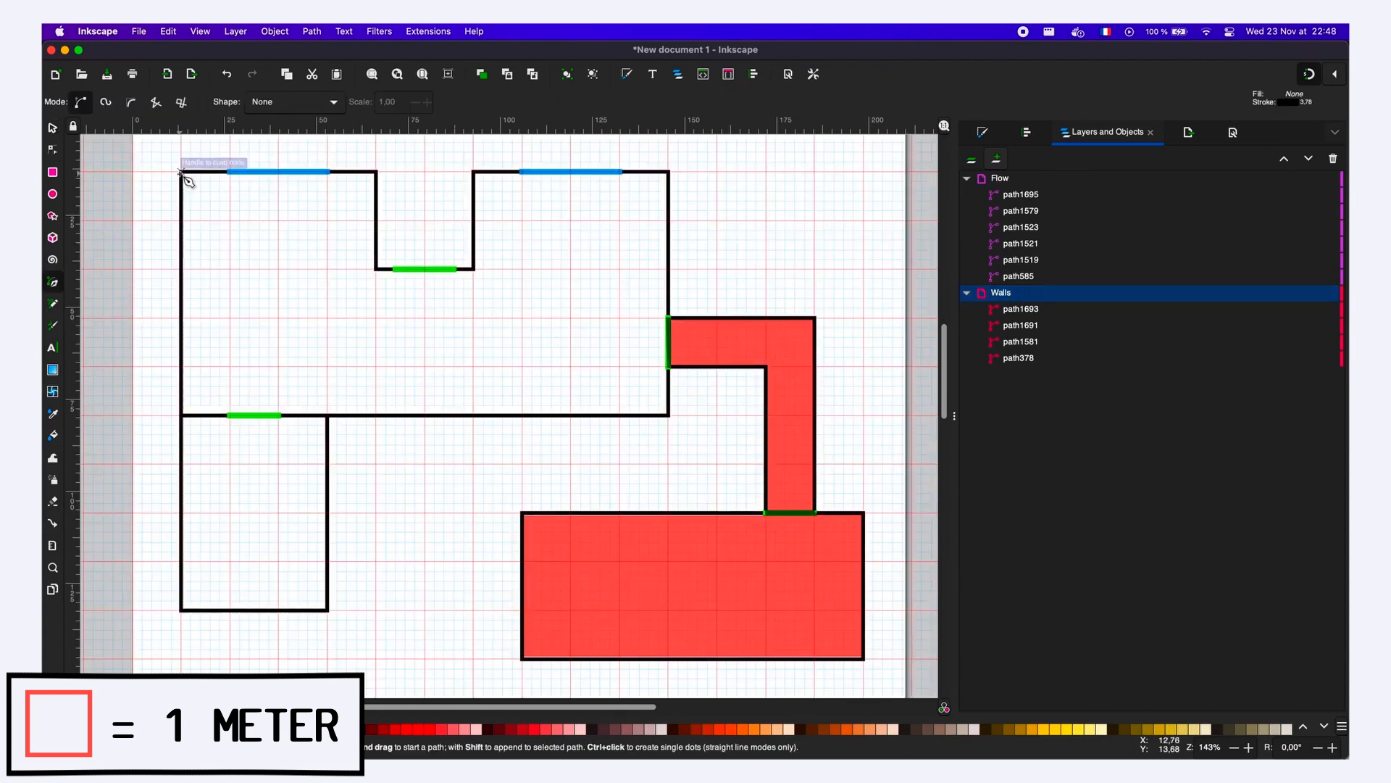
click(181, 171)
click(376, 172)
click(375, 268)
click(473, 269)
click(473, 171)
click(668, 172)
click(668, 415)
click(328, 415)
click(328, 610)
click(181, 610)
click(181, 172)
- Turn the traced outline into a light grey floor shape without stroke, stacked beneath the wall paths in the Walls layer
click(53, 128)
click(983, 132)
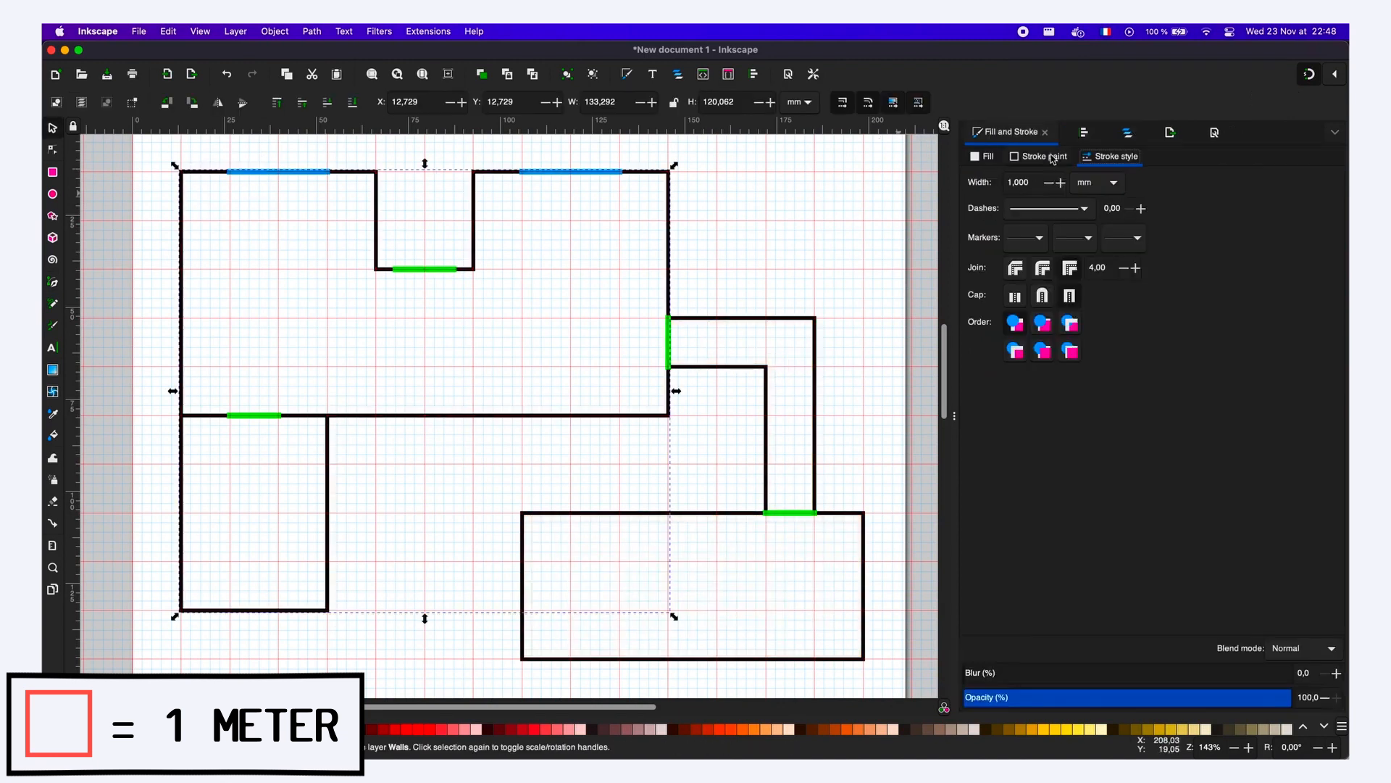
click(1039, 156)
click(972, 178)
click(983, 156)
click(1127, 133)
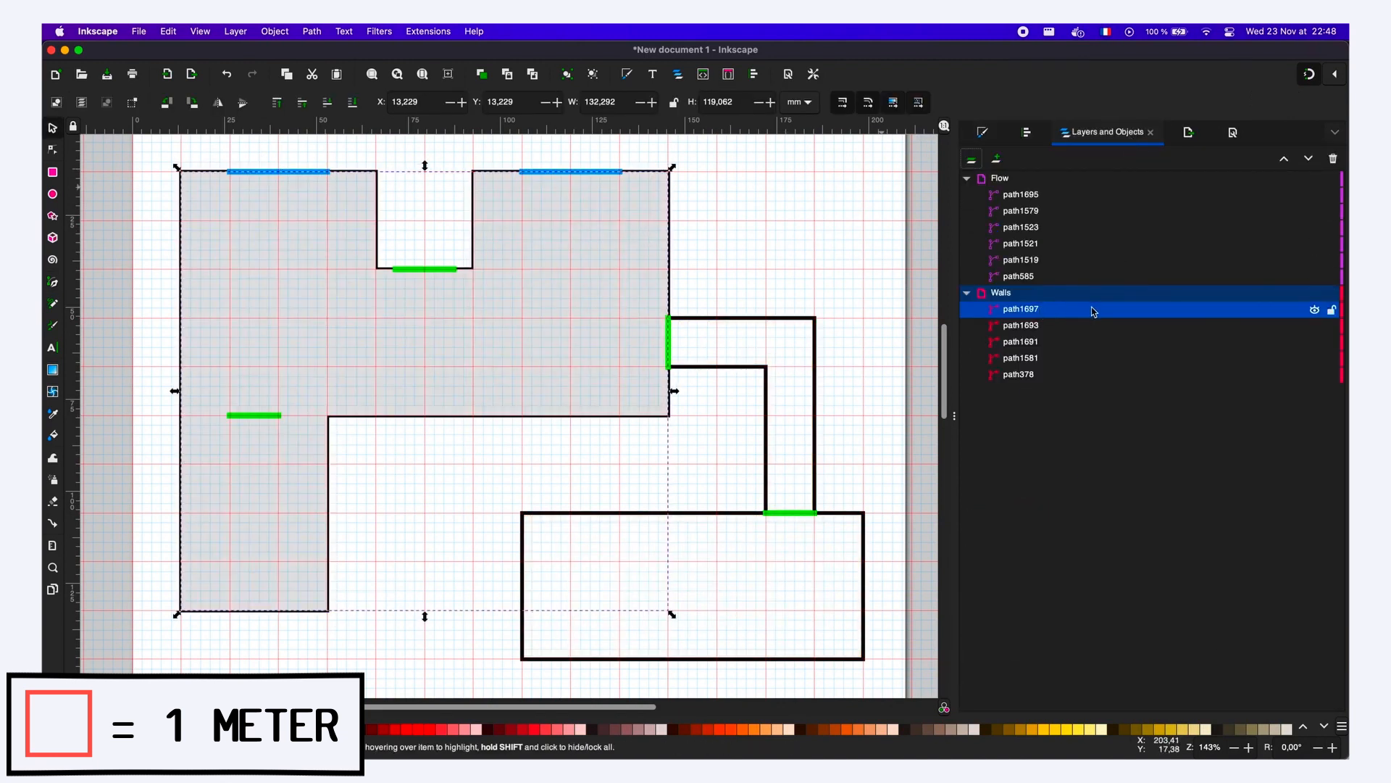
drag(1095, 312, 1100, 384)
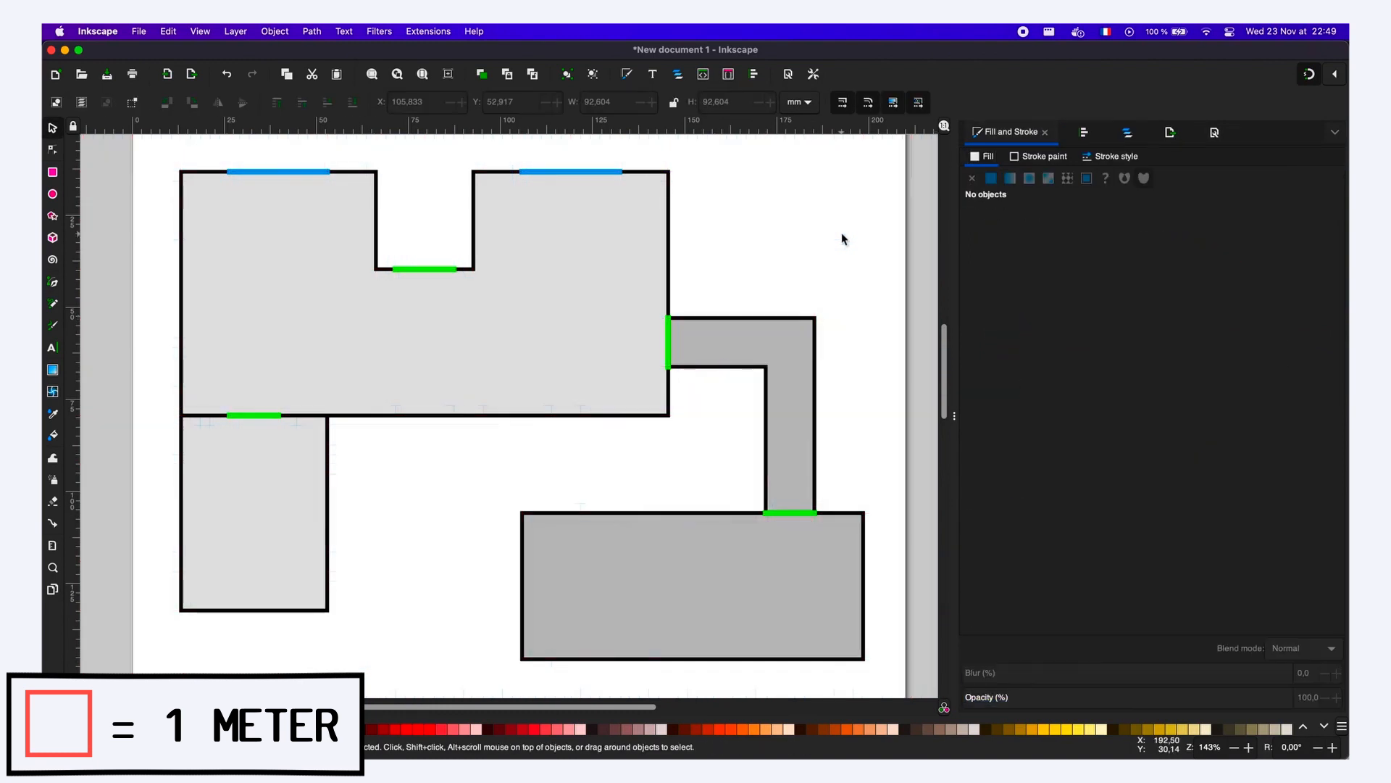
- Add a layer named Objects above the Flow layer and collapse the Flow and Walls layers
key(ctrl+shift+n)
text(Objects)
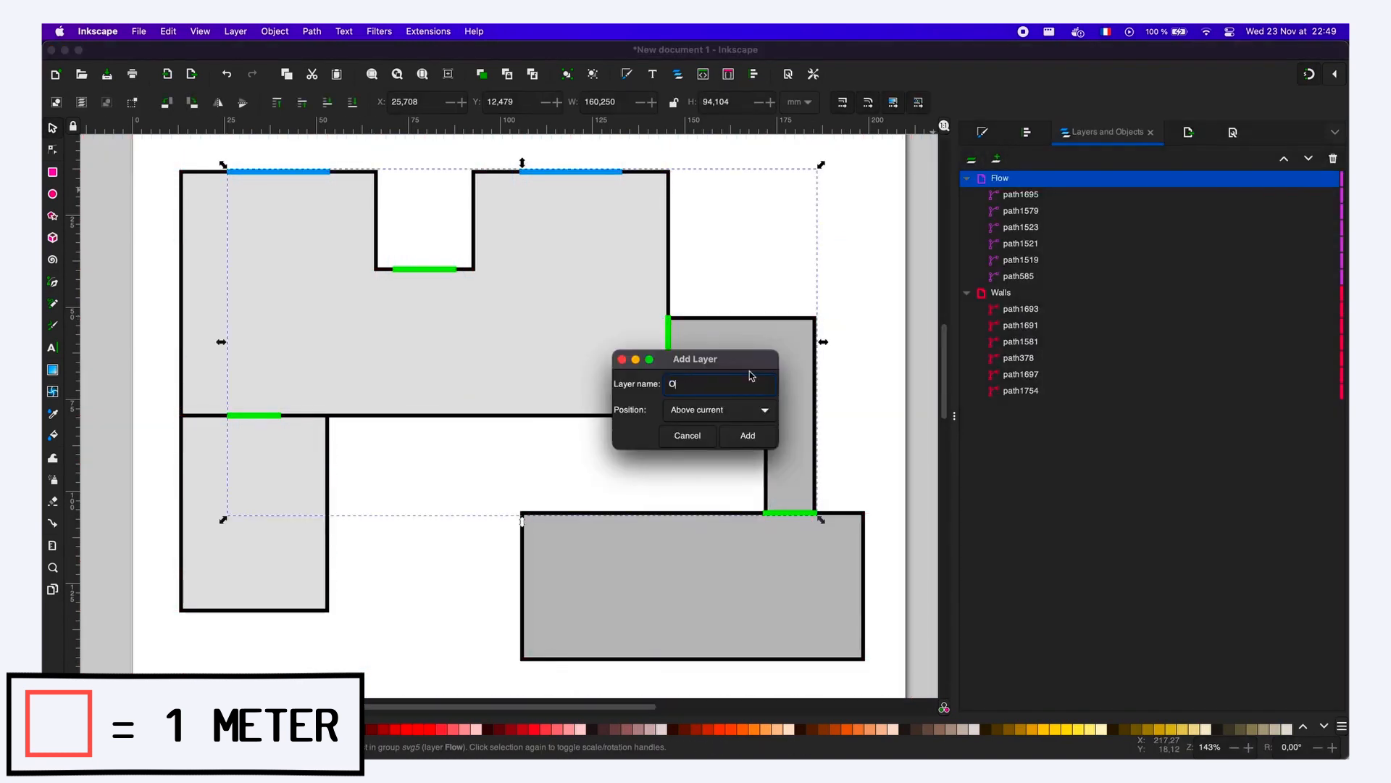
click(754, 435)
click(966, 309)
click(966, 194)
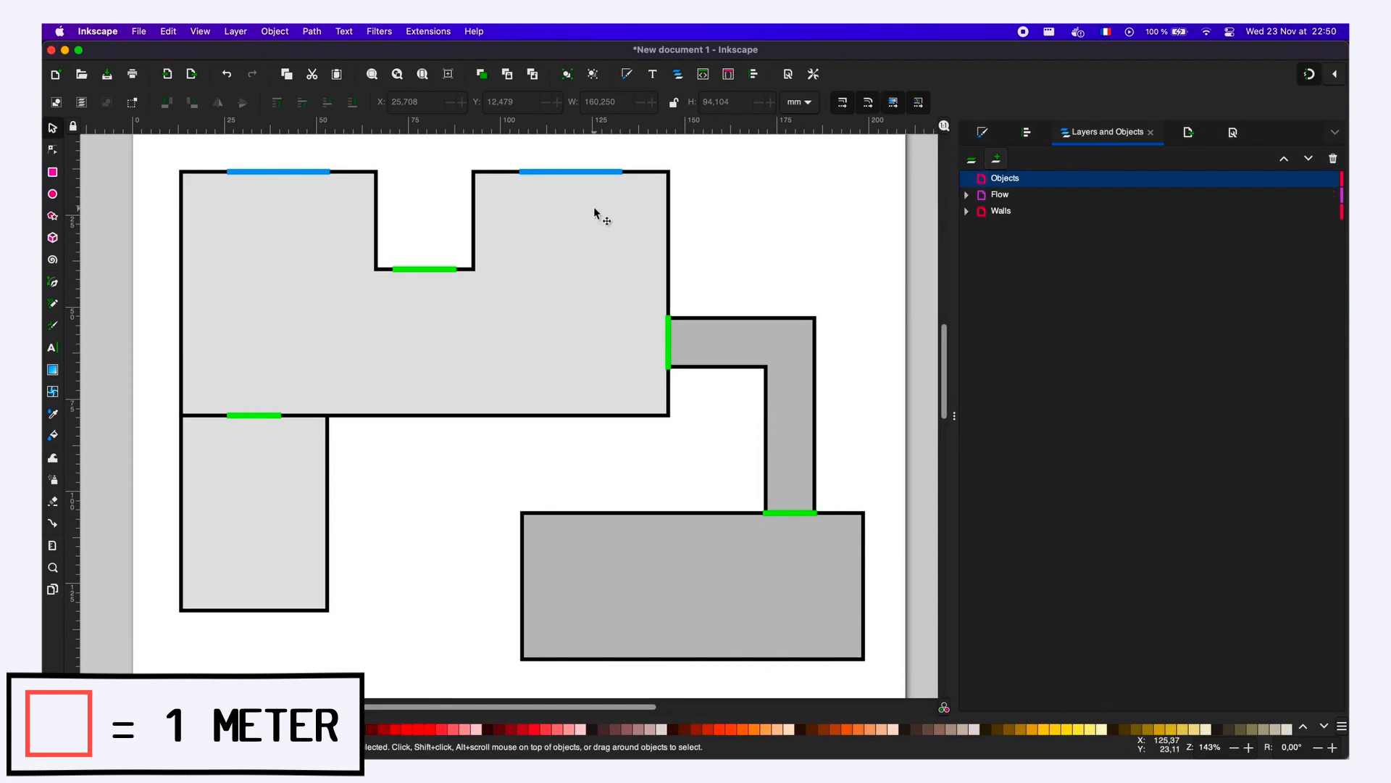
- Draw a small circle marker on the Objects layer inside the main room's upper-left section and open its fill and stroke settings
click(52, 194)
drag(292, 211, 324, 243)
click(52, 128)
click(981, 132)
drag(315, 229, 355, 200)
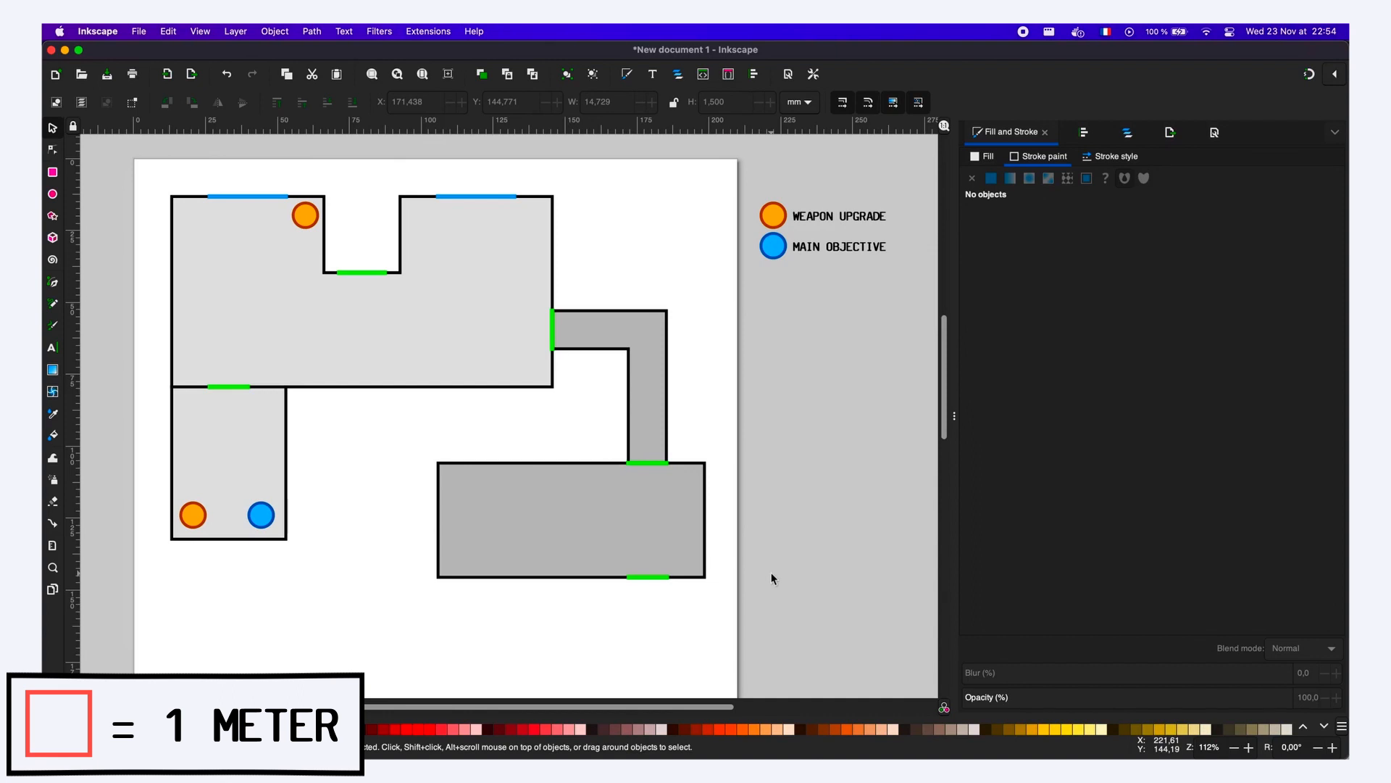
- Draw a short vertical line below the lower-right room's bottom door and give its stroke the door's green colour
key(b)
click(646, 618)
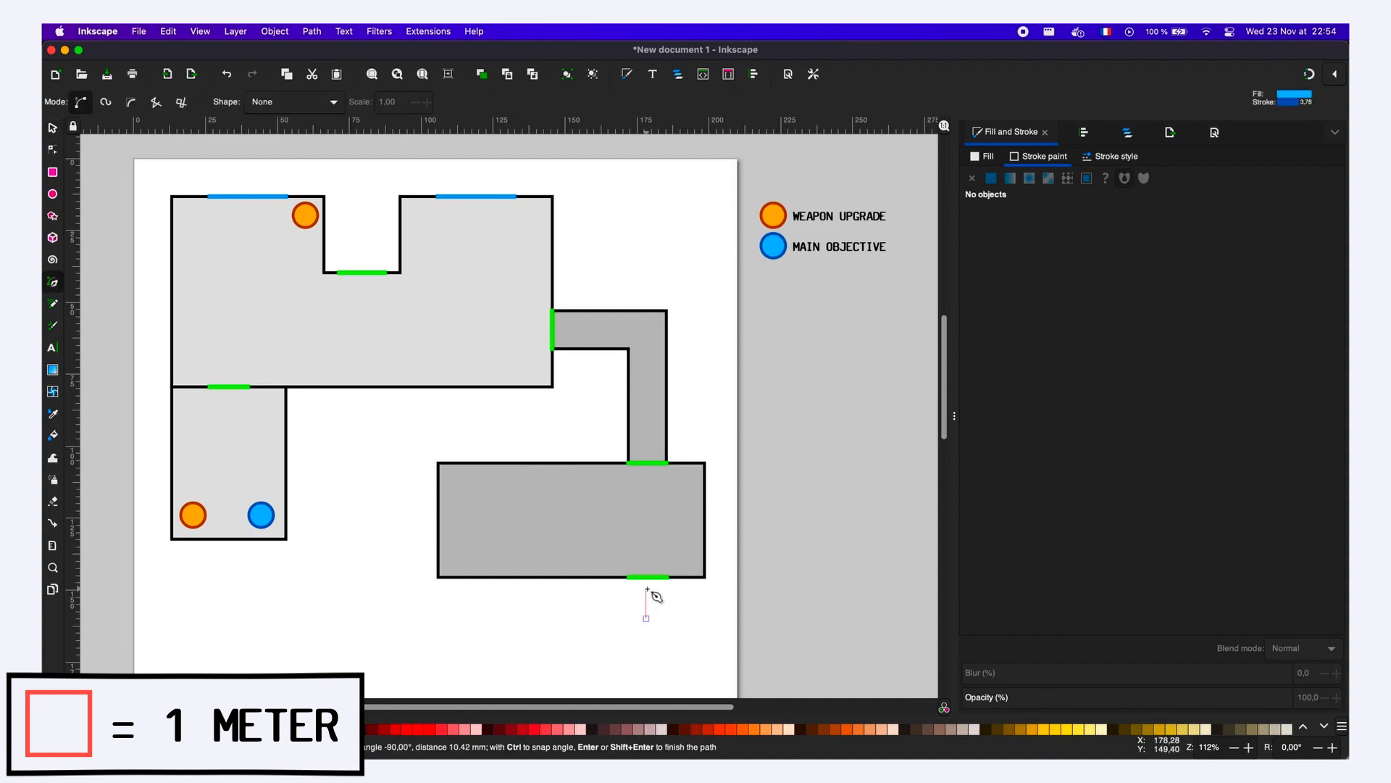
double_click(647, 589)
key(d)
shift+click(665, 578)
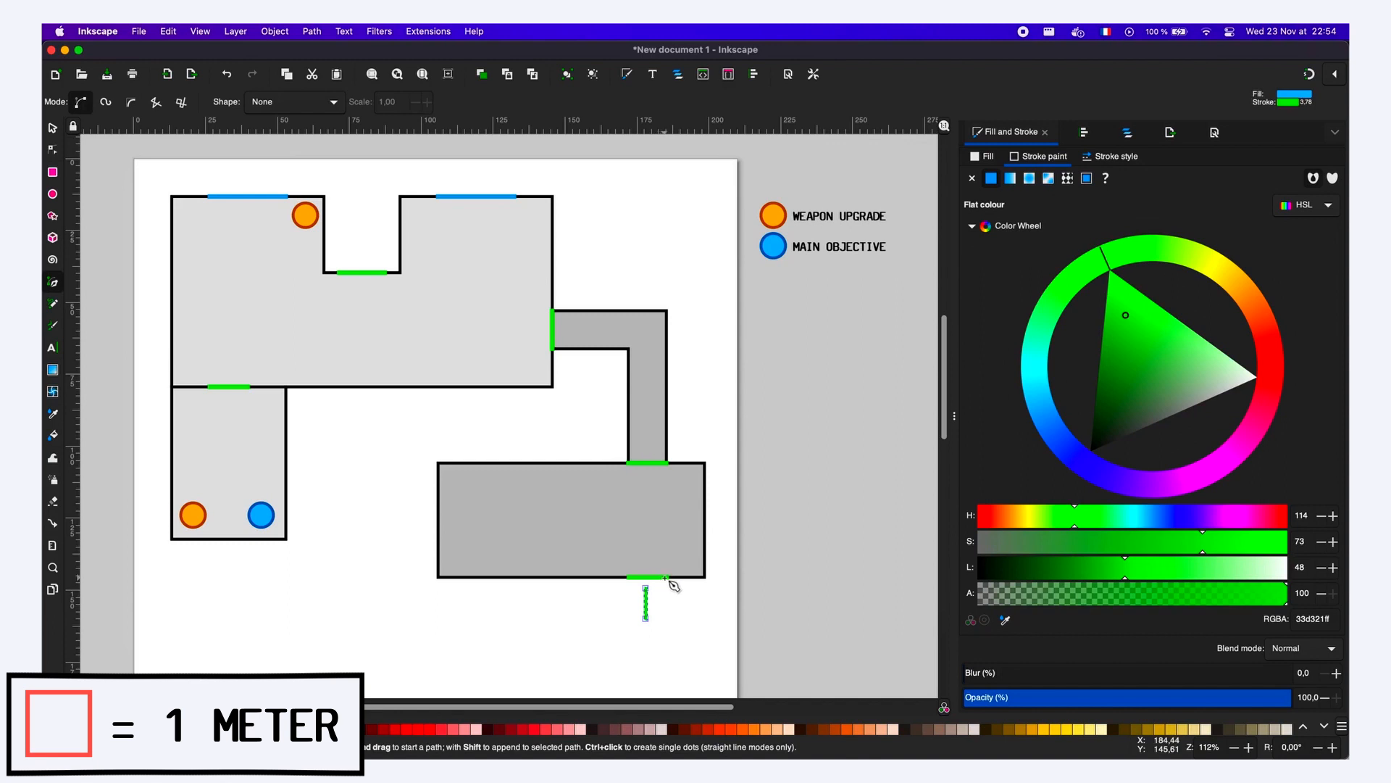
- Add a filled triangle end marker to the short green line so it forms an arrow pointing at the entrance door
key(s)
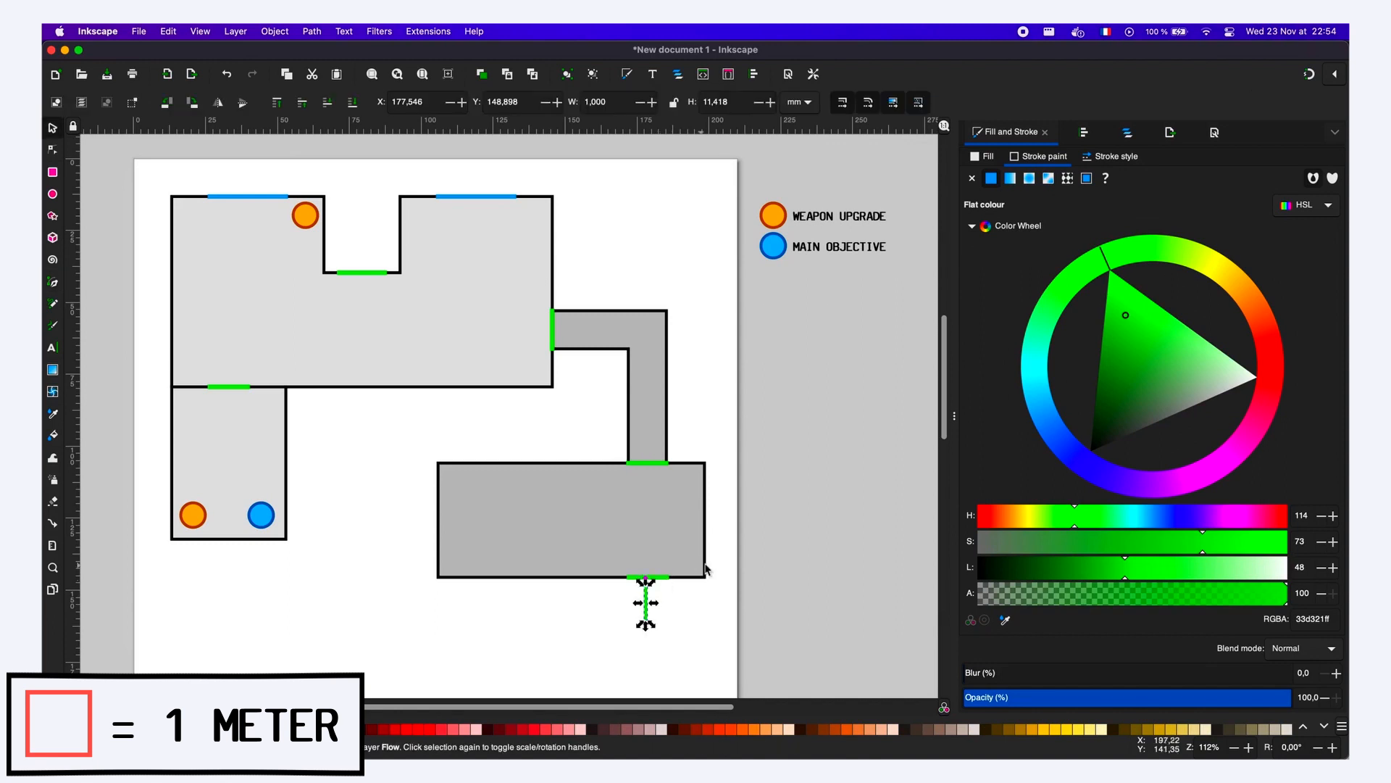
click(1106, 161)
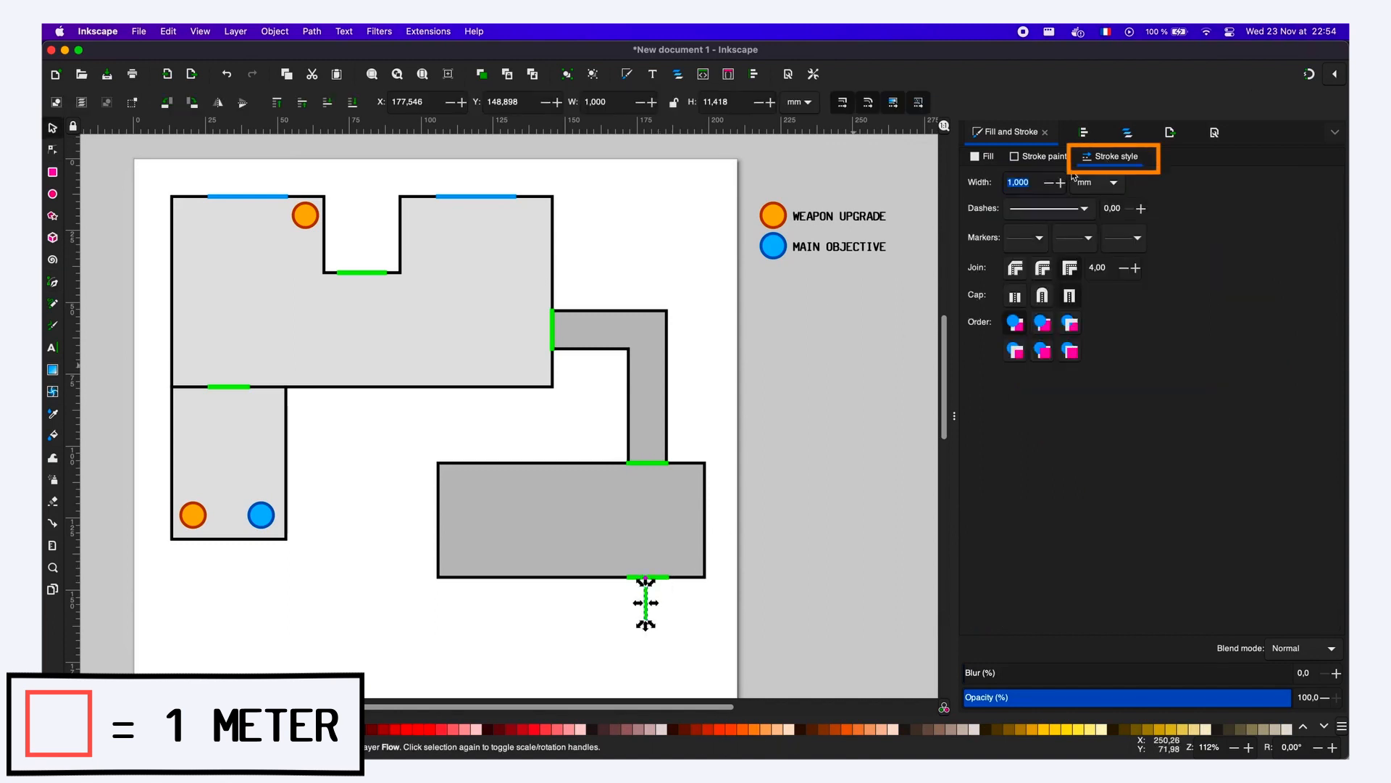
click(1137, 239)
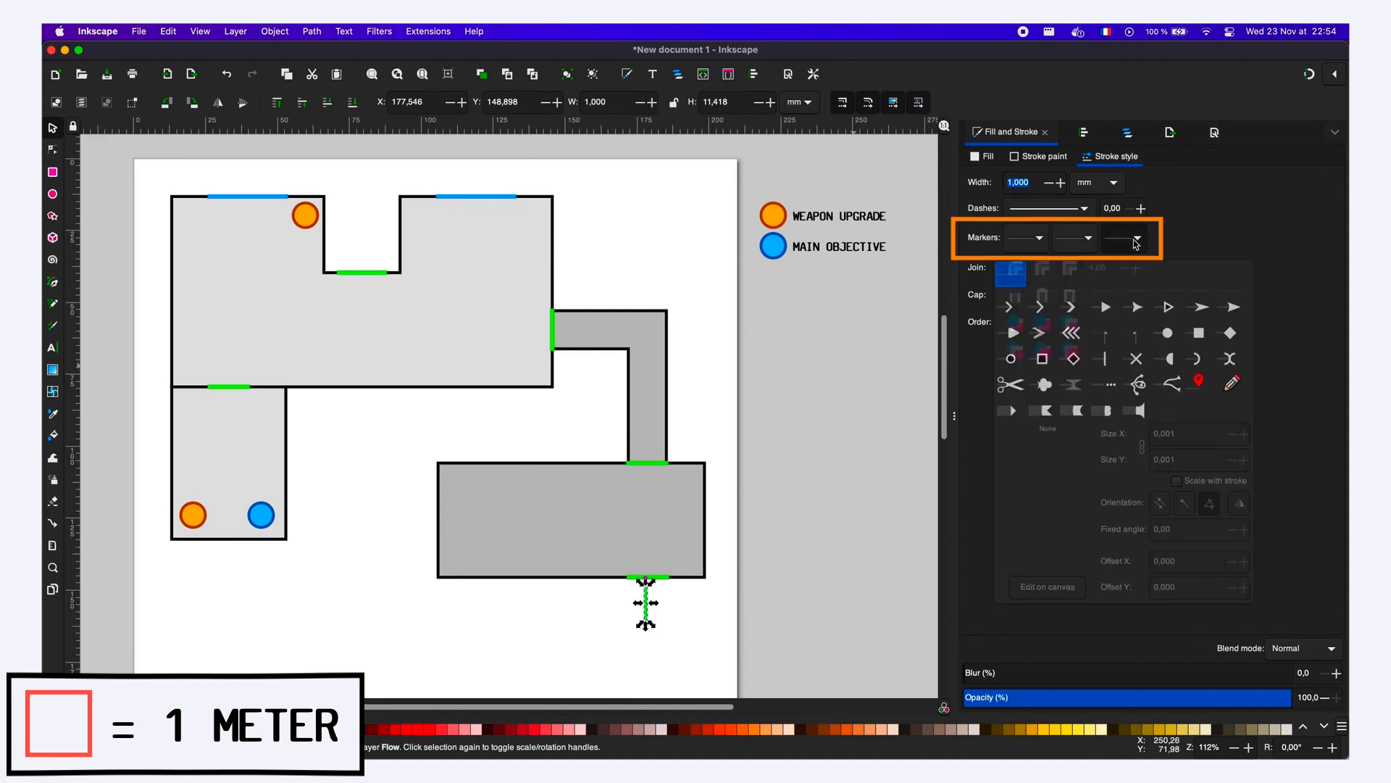
click(1105, 308)
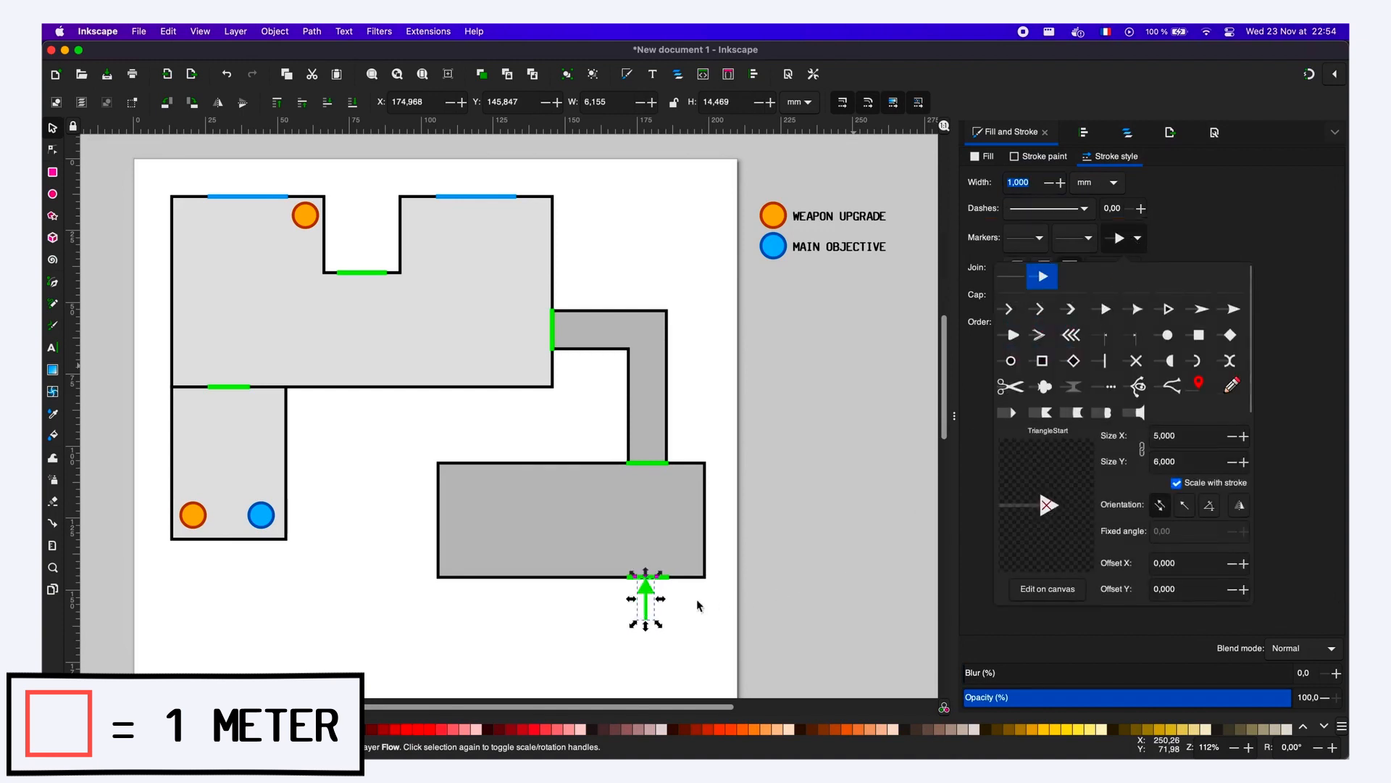
click(646, 597)
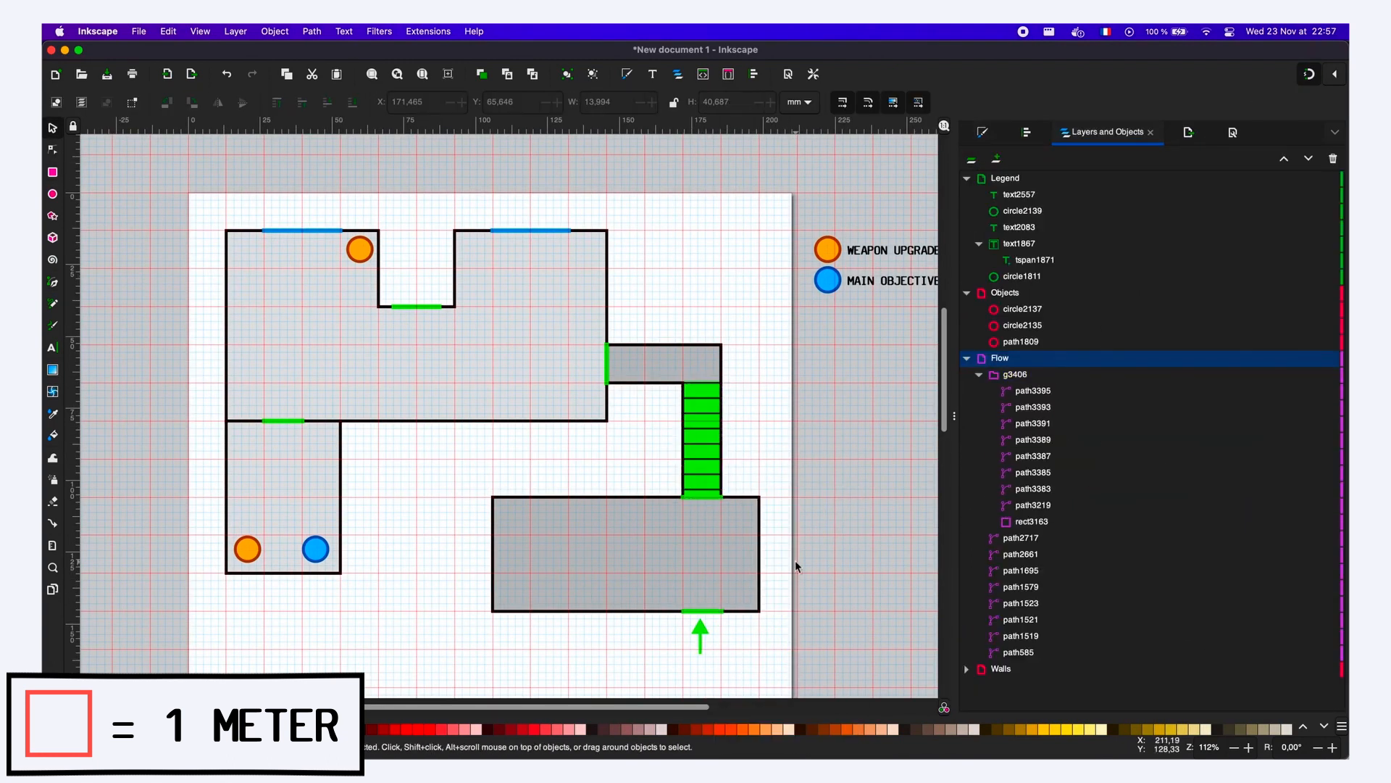
- Duplicate the green entrance arrow, move the copy up onto the stairs and place it inside the stairs group in the Flow layer
click(700, 629)
key(super+d)
key(Up)
key(Up)
key(Up)
key(Up)
key(Up)
key(Up)
key(Up)
key(Up)
key(Up)
key(Up)
key(Up)
key(Up)
key(Up)
key(Up)
key(Up)
key(Up)
key(Up)
key(Up)
key(Up)
key(Up)
drag(1021, 374, 1015, 390)
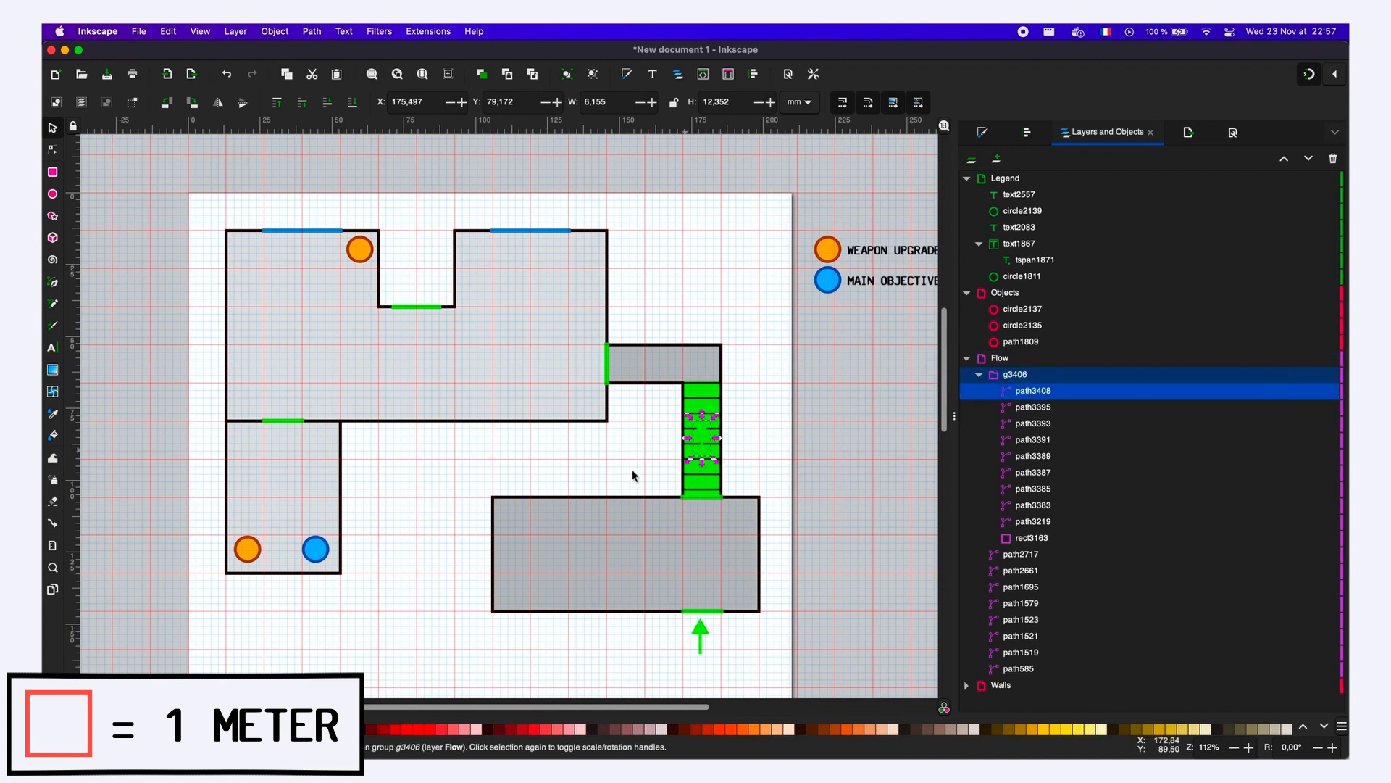
- Recolour the arrow copy on the stairs white and clear the selection
click(983, 133)
drag(1182, 337, 1258, 374)
click(774, 449)
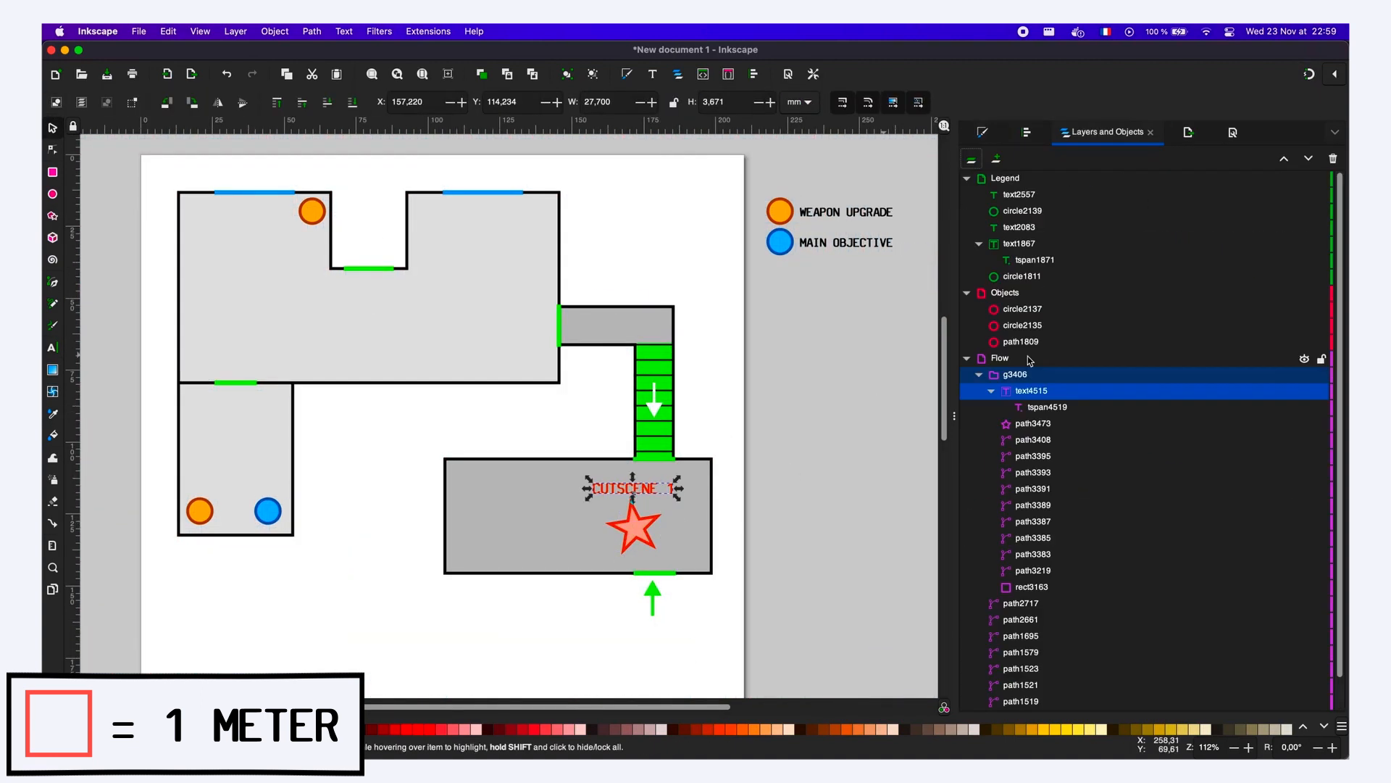
- Open the object options for the CUTSCENE 1 label in the lower-right room
right_click(637, 468)
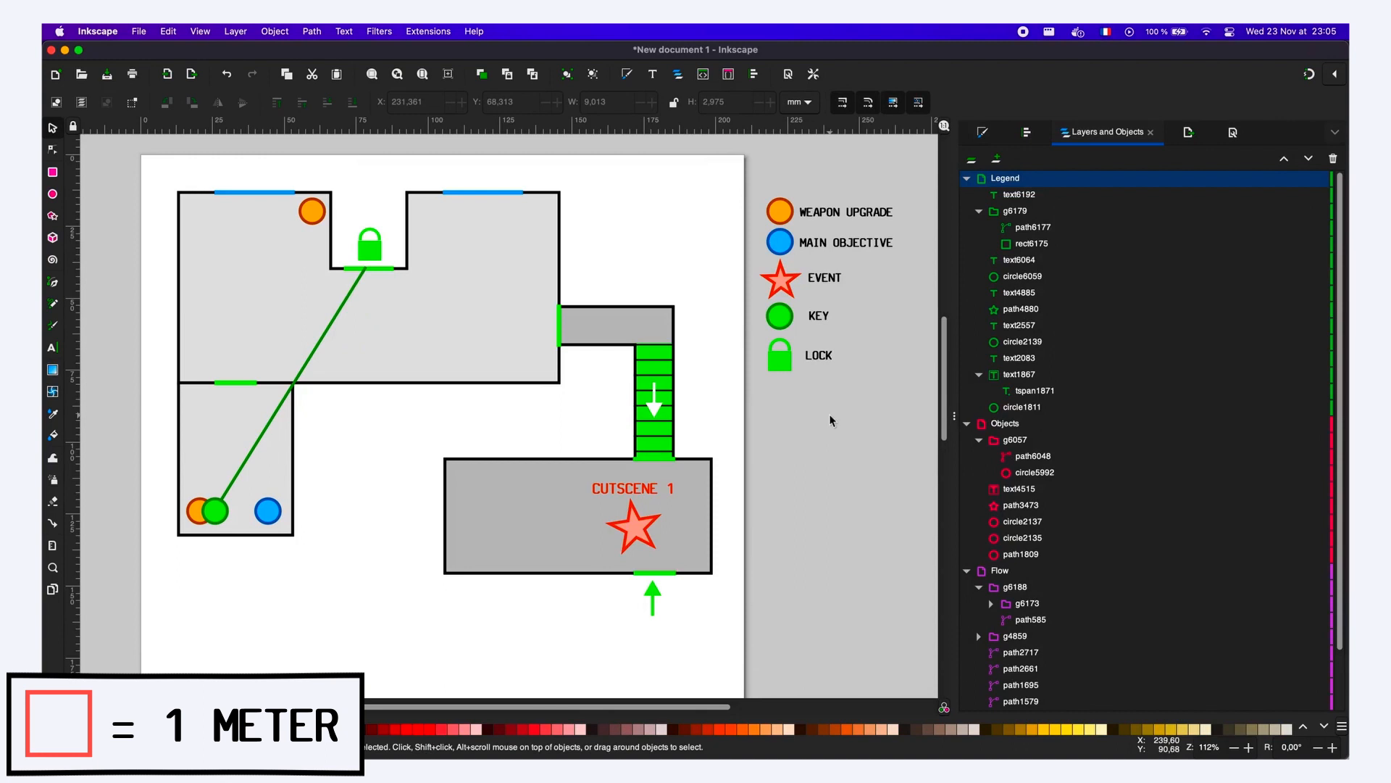
- Collapse the expanded layers and add a layer named Paths above the Objects layer
click(967, 178)
click(966, 195)
click(967, 211)
click(1072, 196)
click(967, 195)
click(996, 158)
text(Paths)
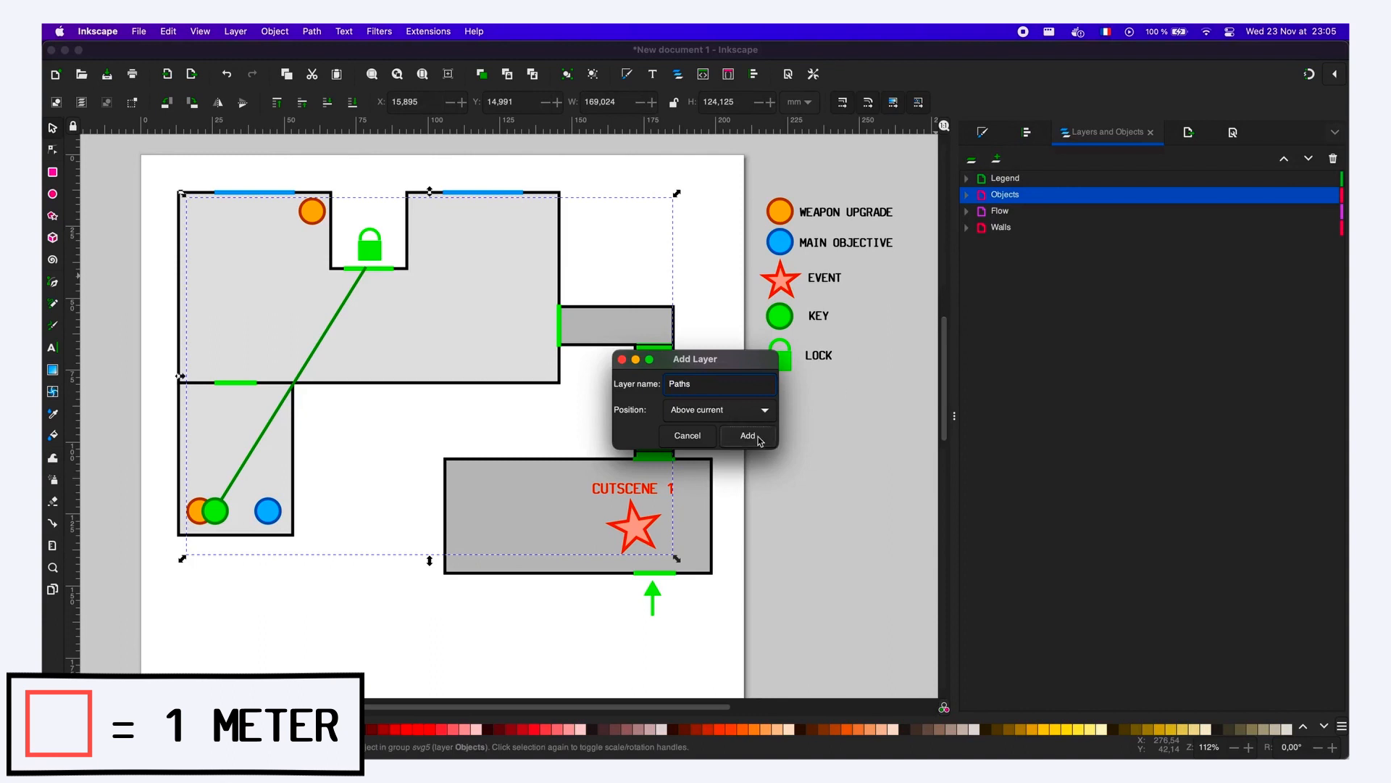
click(747, 435)
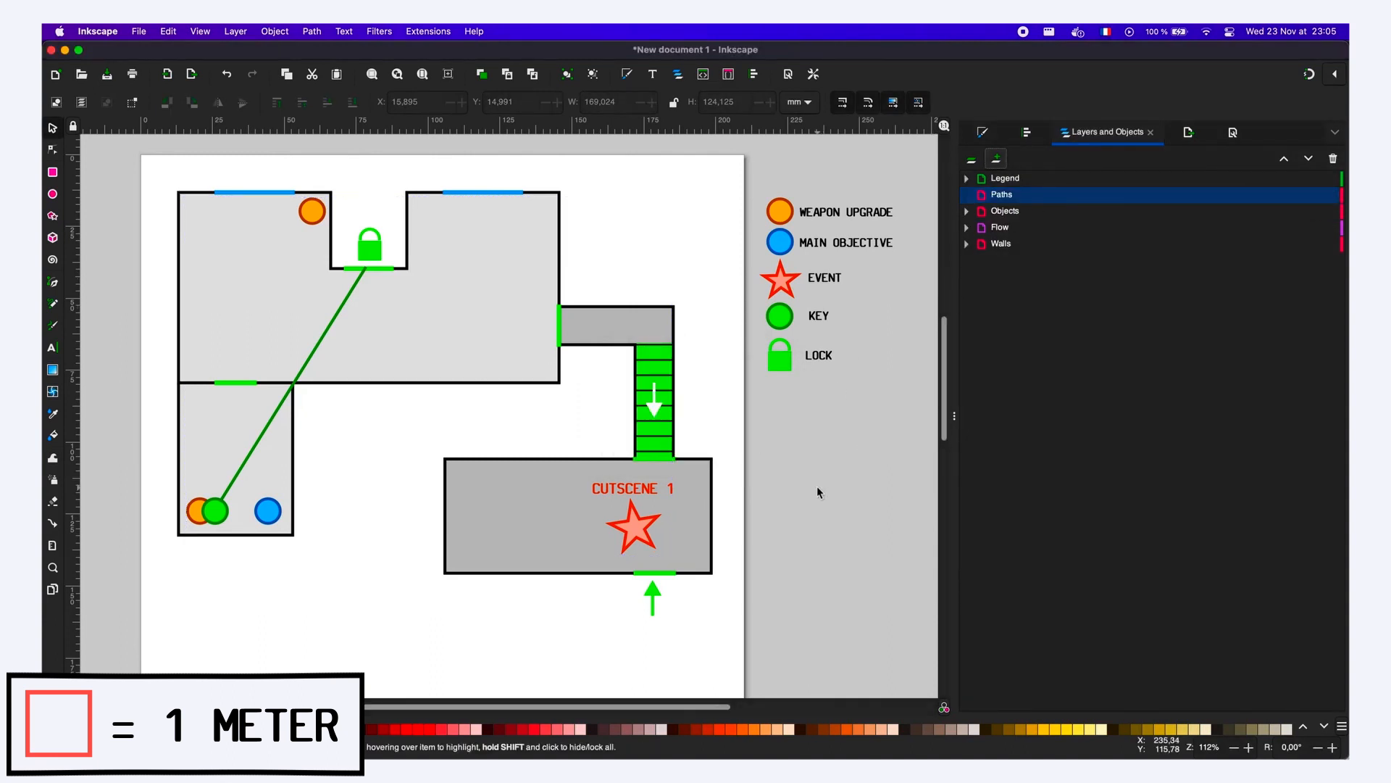
- Draw a straight-segment route on Paths from below the entrance through stairs, corridor, weapon upgrade and lower-left room, ending beyond the locked door
key(b)
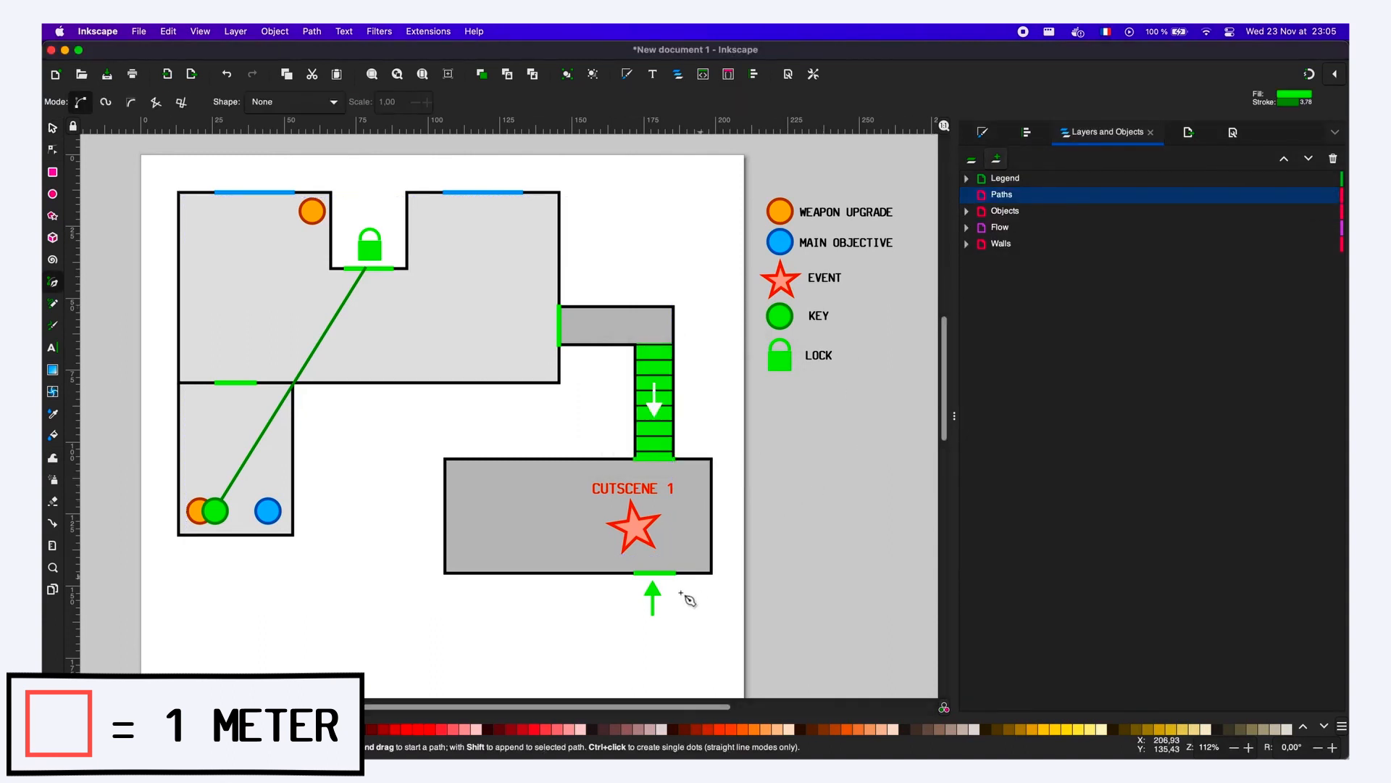
click(652, 627)
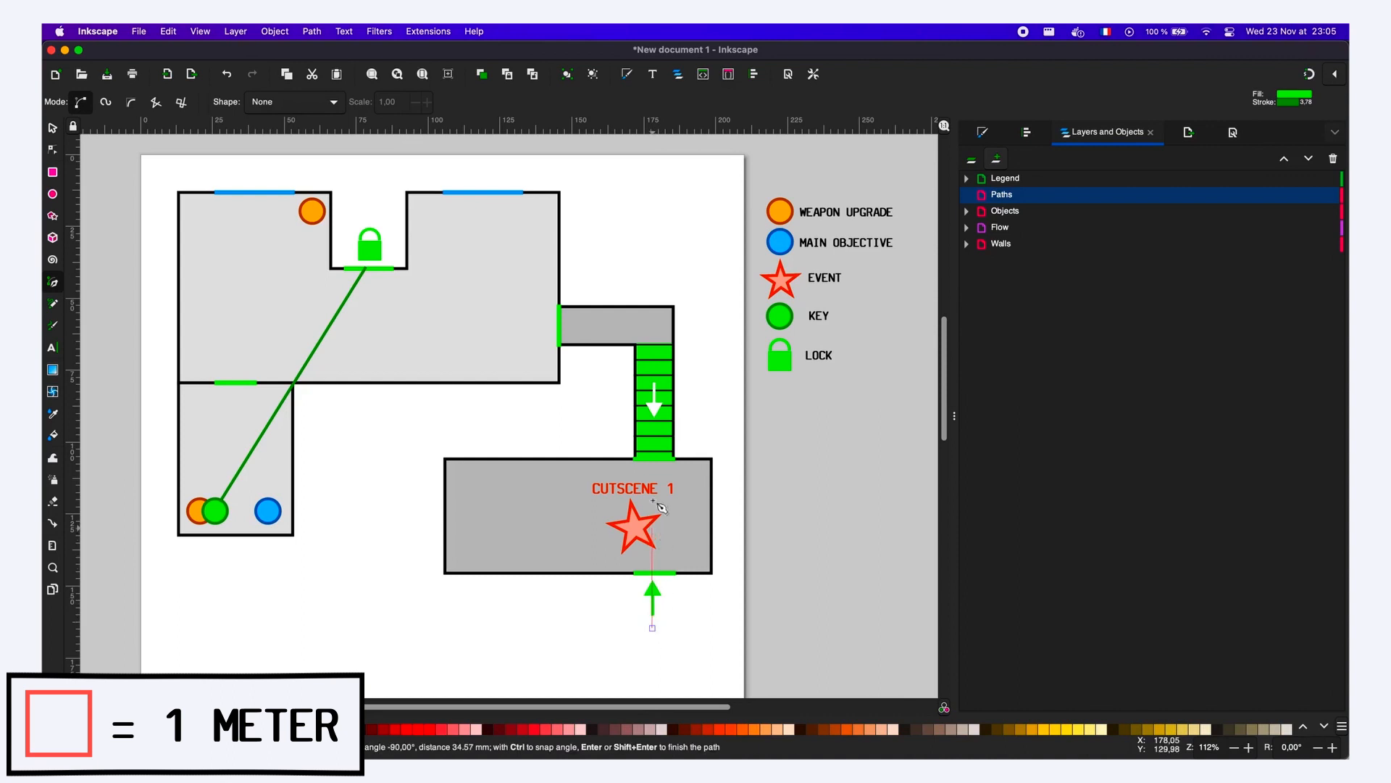
click(652, 324)
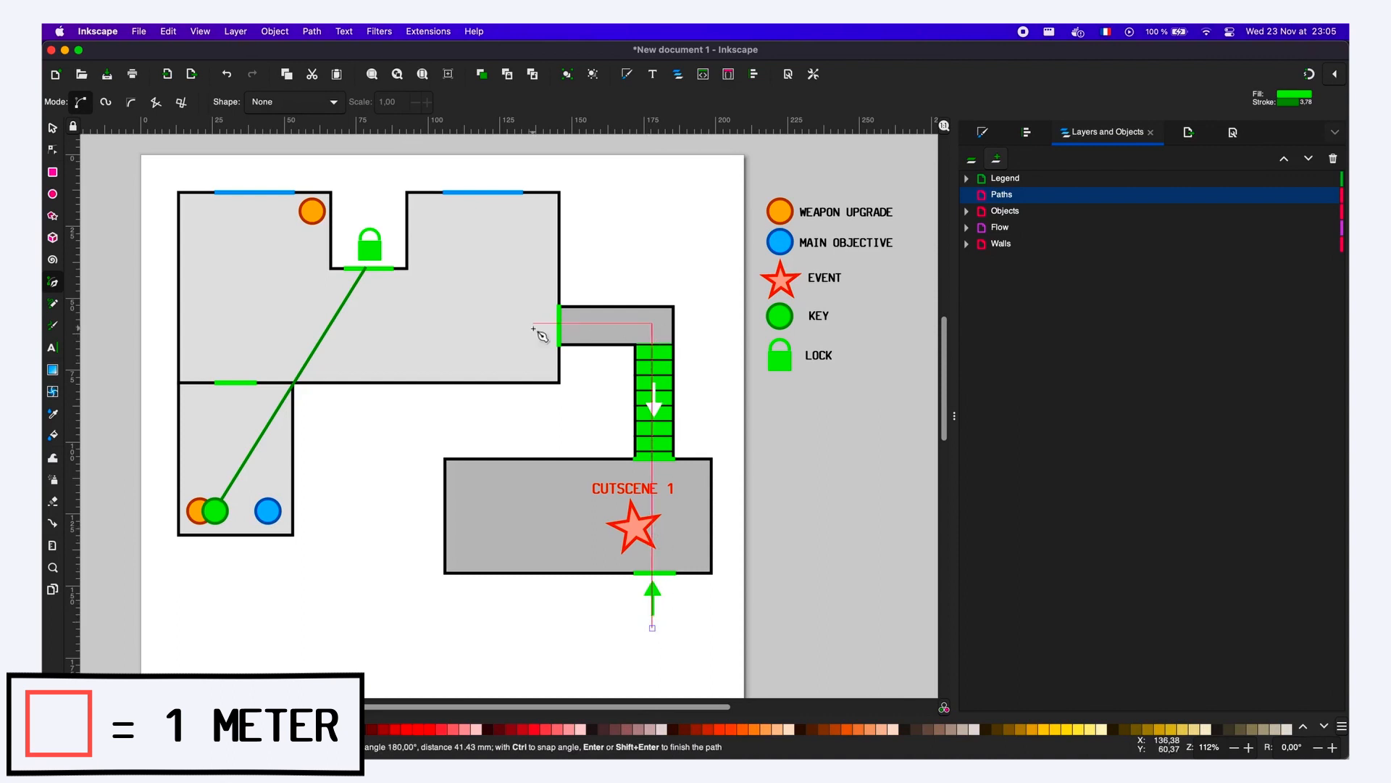
click(533, 324)
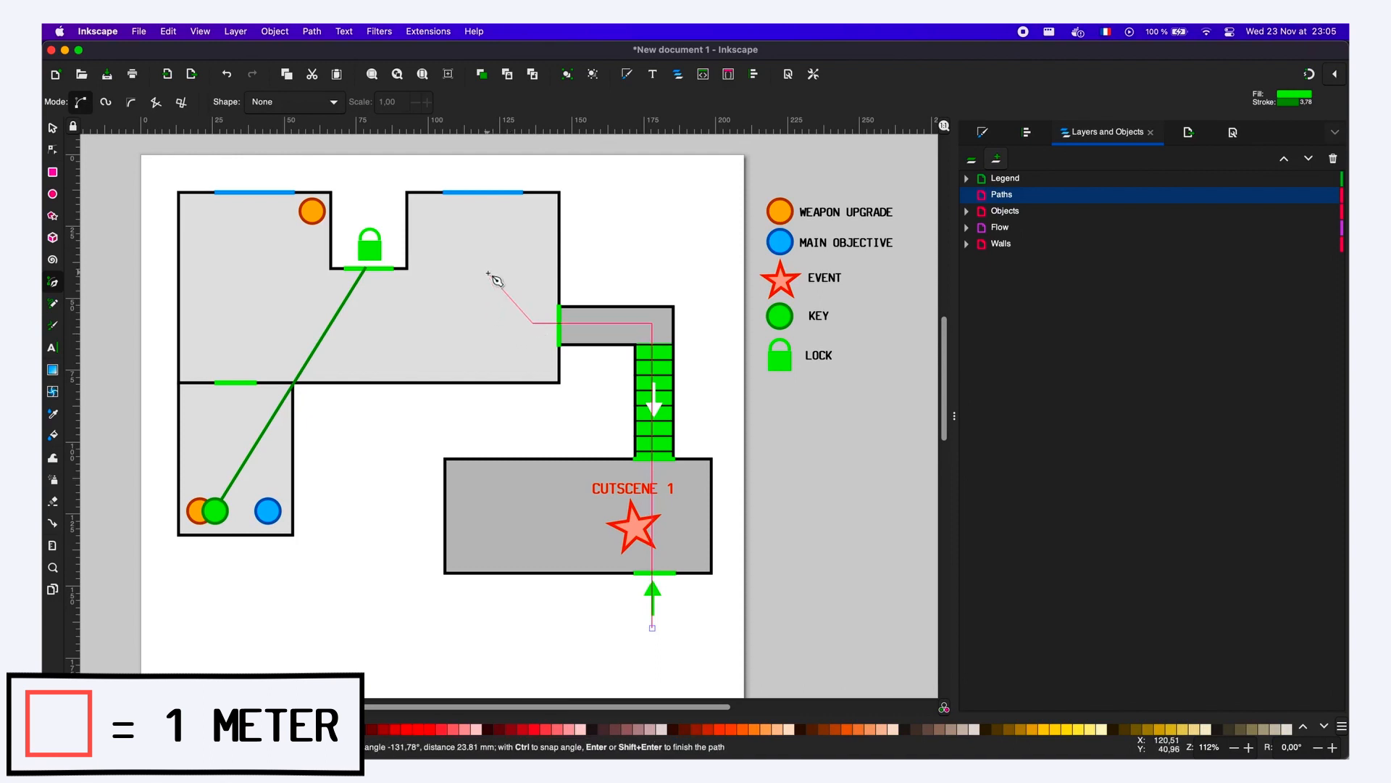
click(313, 324)
click(312, 229)
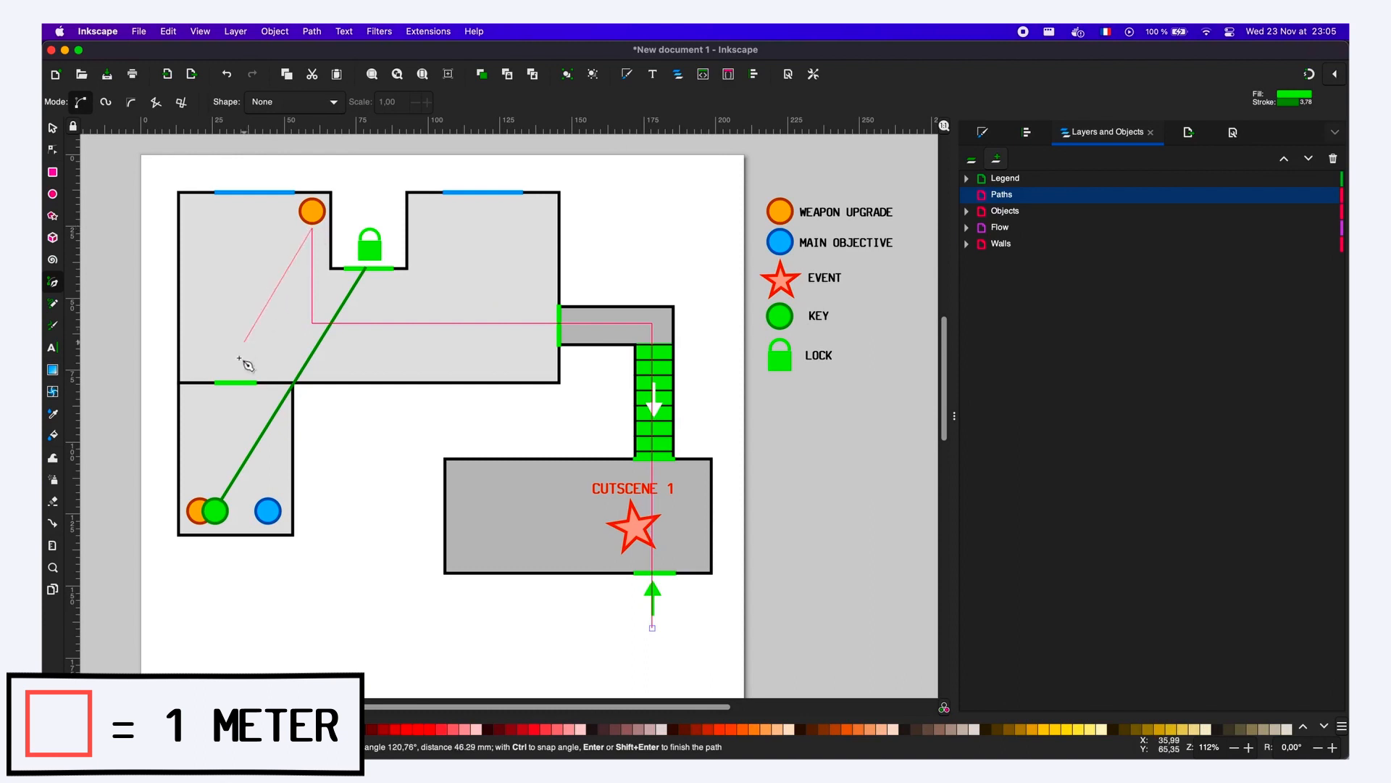
click(237, 374)
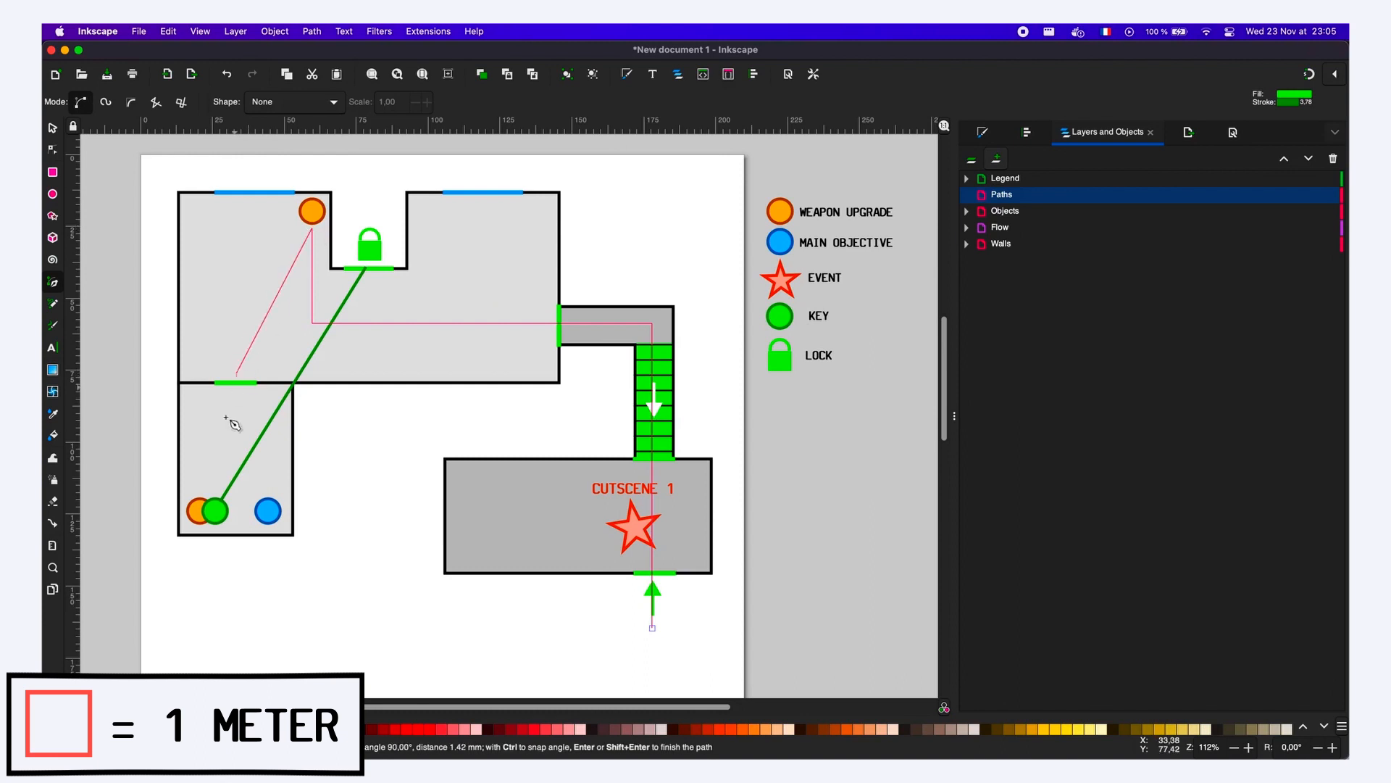
click(240, 497)
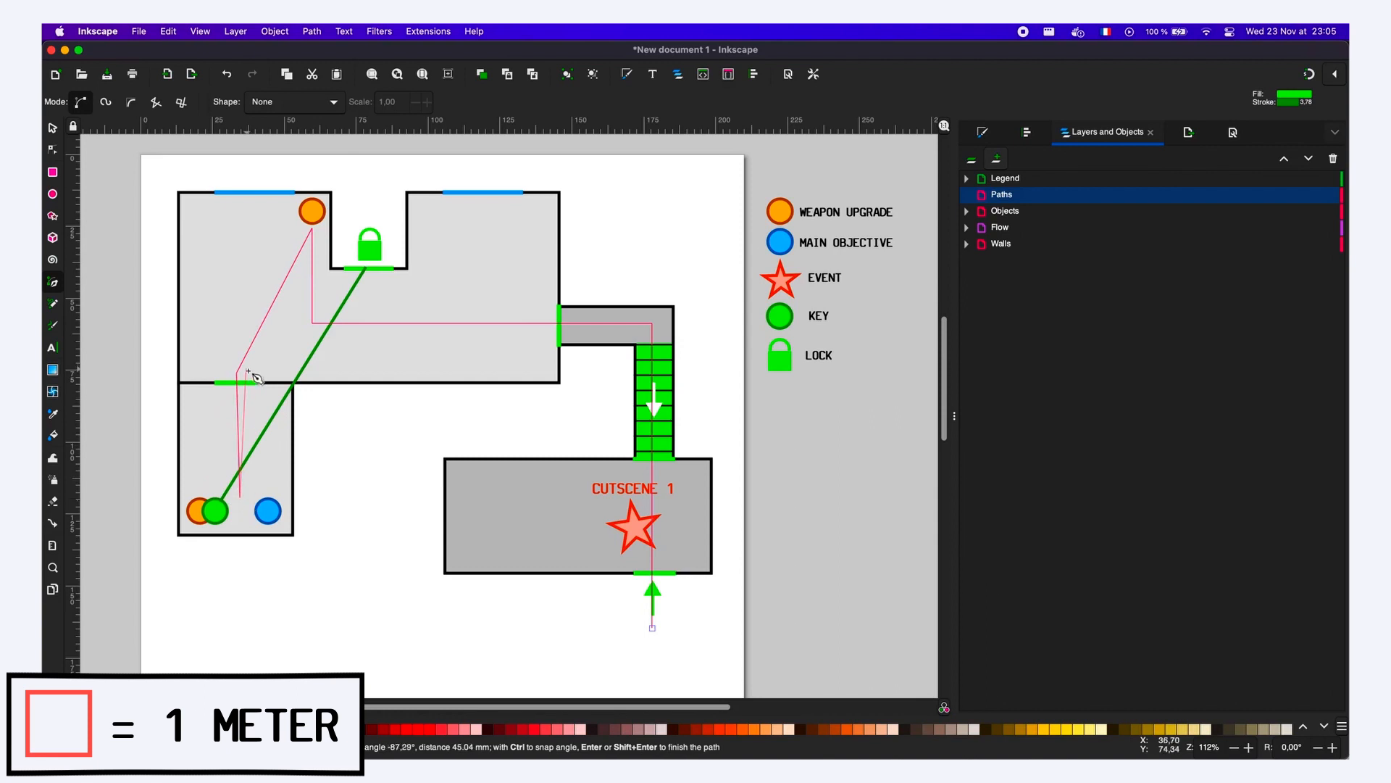
click(249, 372)
click(357, 355)
click(374, 212)
- Colour the route's stroke red and set open arrowhead markers at its end and intermediate nodes
drag(1188, 323, 1256, 337)
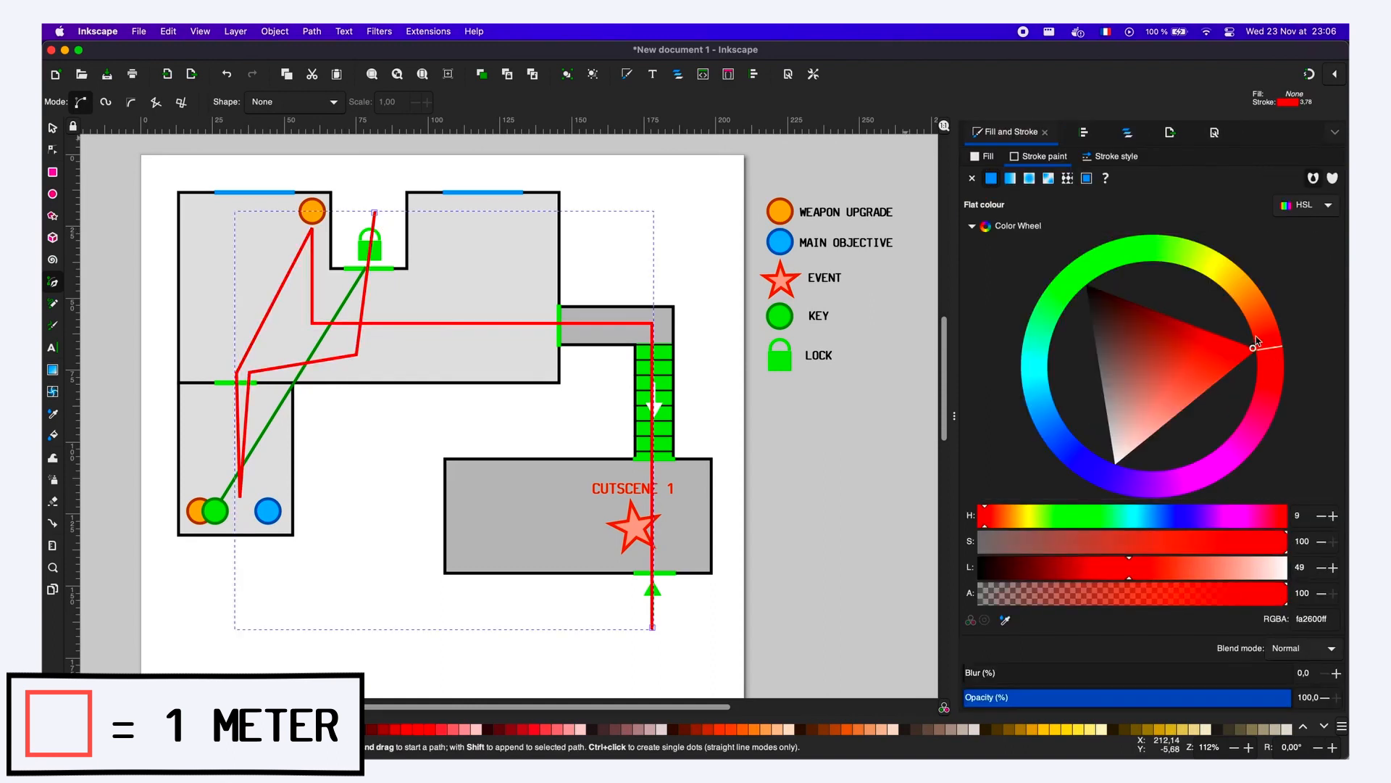
click(1116, 155)
click(1123, 237)
click(1040, 276)
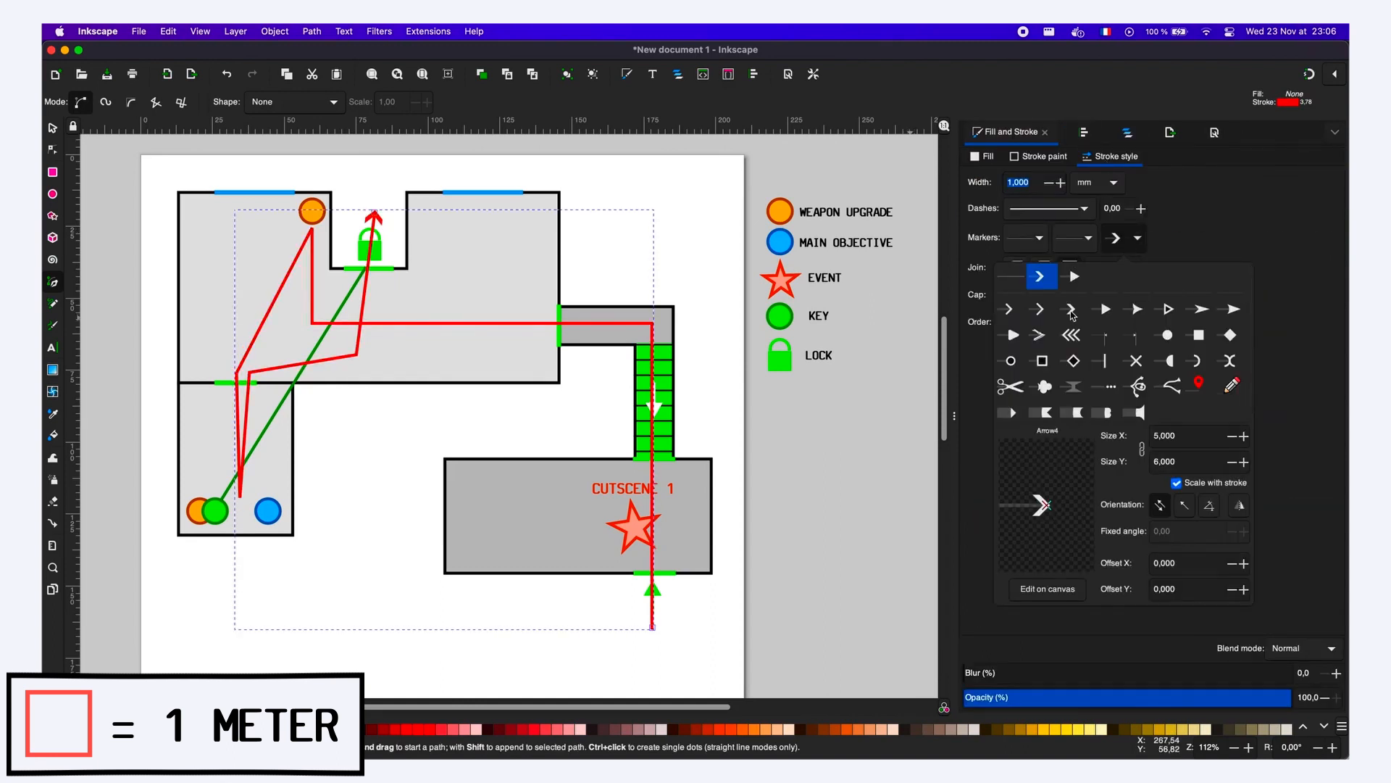
click(1266, 218)
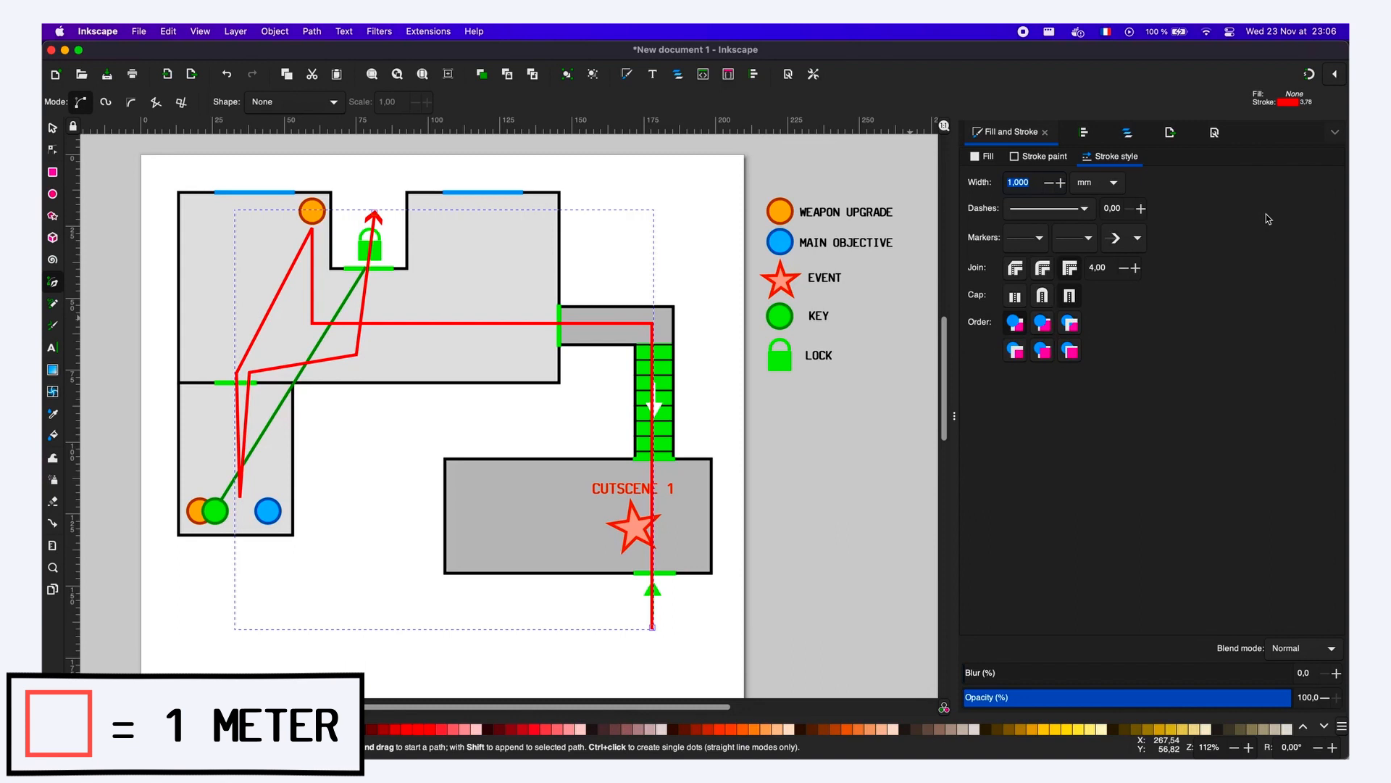
click(1075, 238)
click(991, 276)
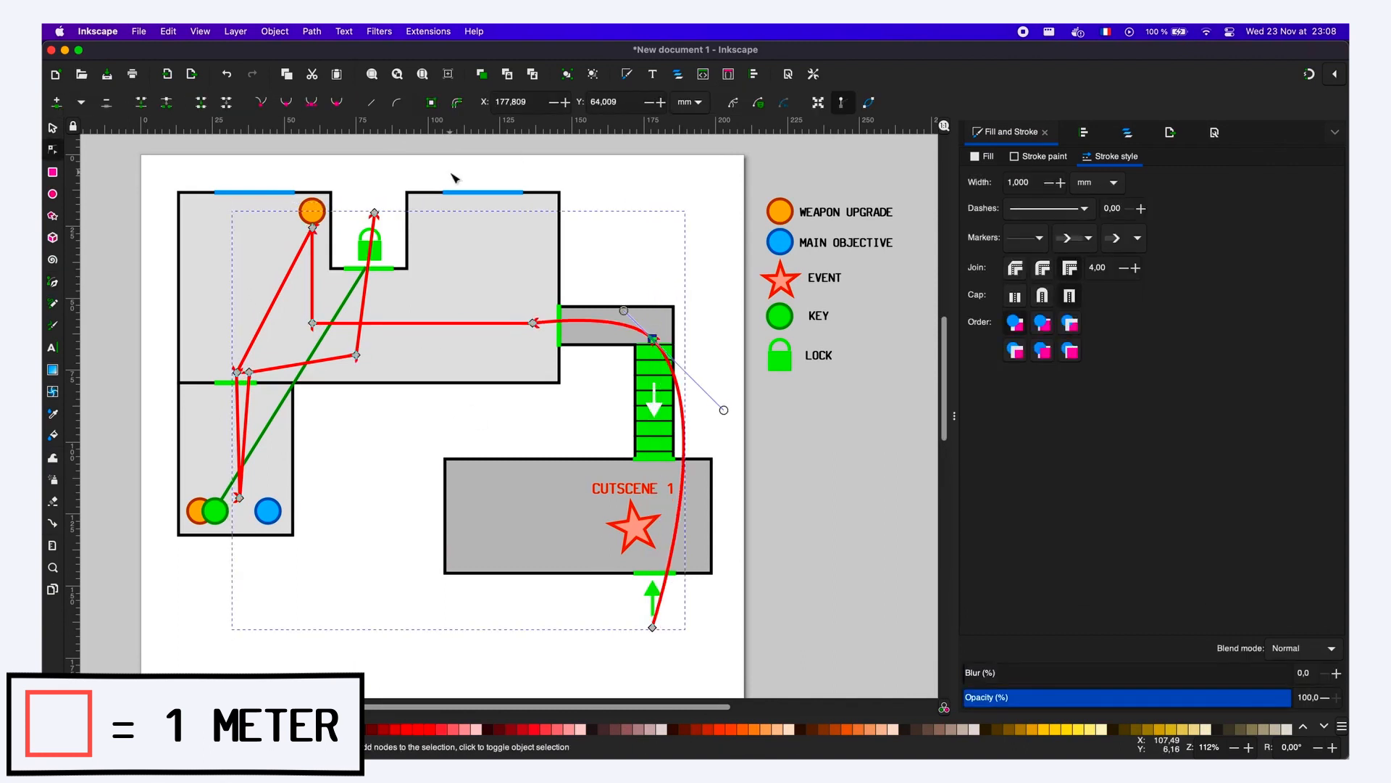
- Tighten the route's curve above the stairs and smooth its two nodes beneath the upper-left weapon upgrade marker
drag(723, 410, 678, 395)
click(312, 323)
click(286, 102)
click(312, 228)
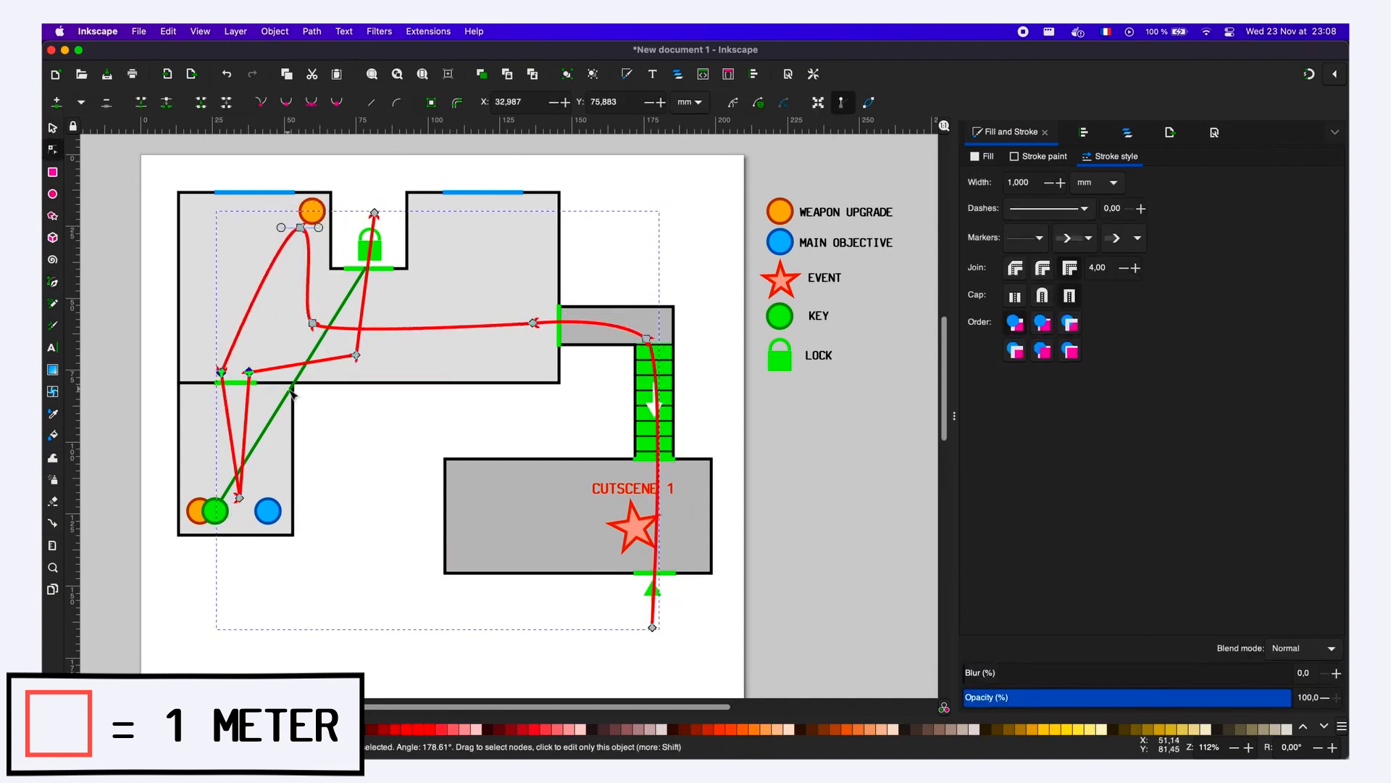
- Smooth the route's bends around the lower-left room's door and before the locked door, and clear the selection
drag(274, 347, 260, 355)
click(356, 355)
click(286, 102)
drag(334, 382, 347, 376)
key(s)
click(792, 422)
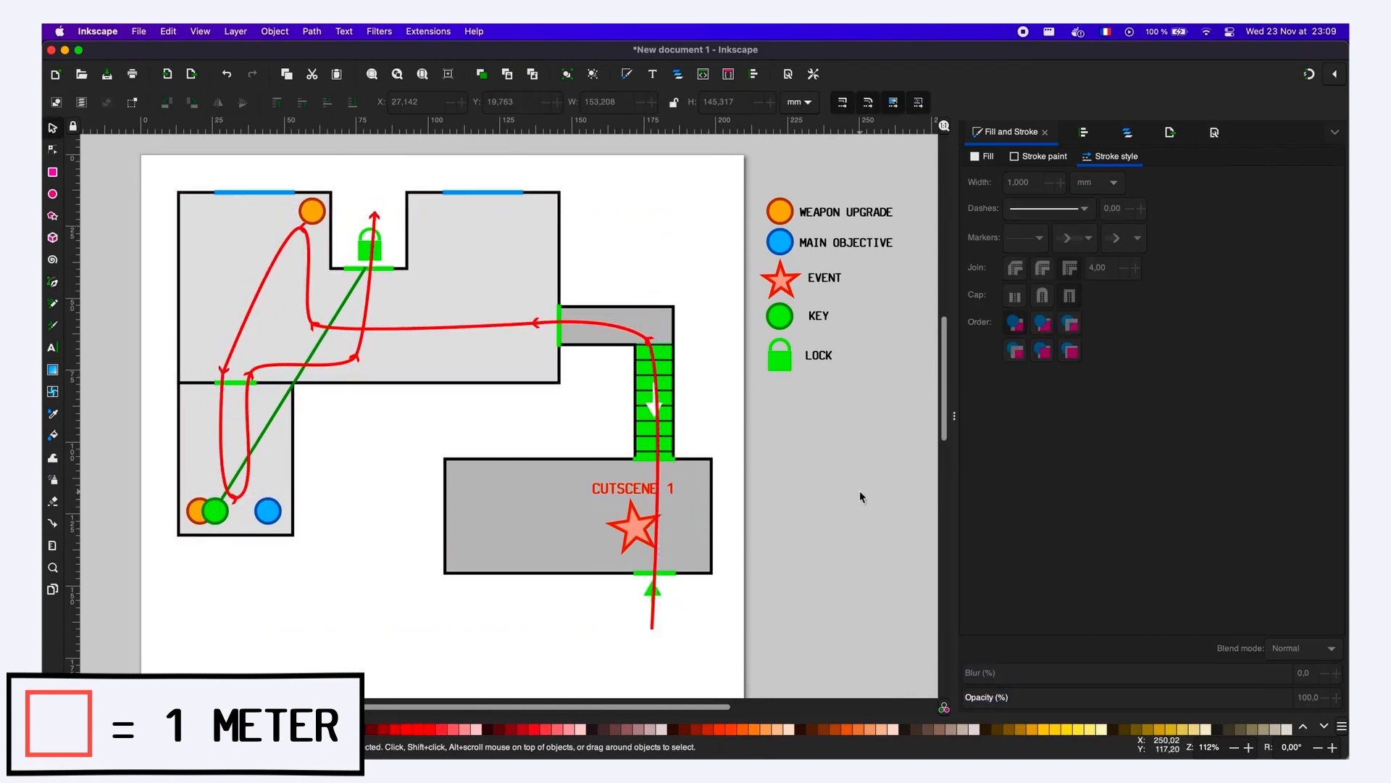
- Draw a white rectangle with a black outline, about 53 by 68 mm, behind the legend entries in the Legend layer
click(1128, 133)
mouse_move(918, 395)
mouse_down()
mouse_move(755, 181)
mouse_move(905, 381)
mouse_up()
key(r)
click(978, 133)
click(1038, 157)
key(s)
click(889, 511)
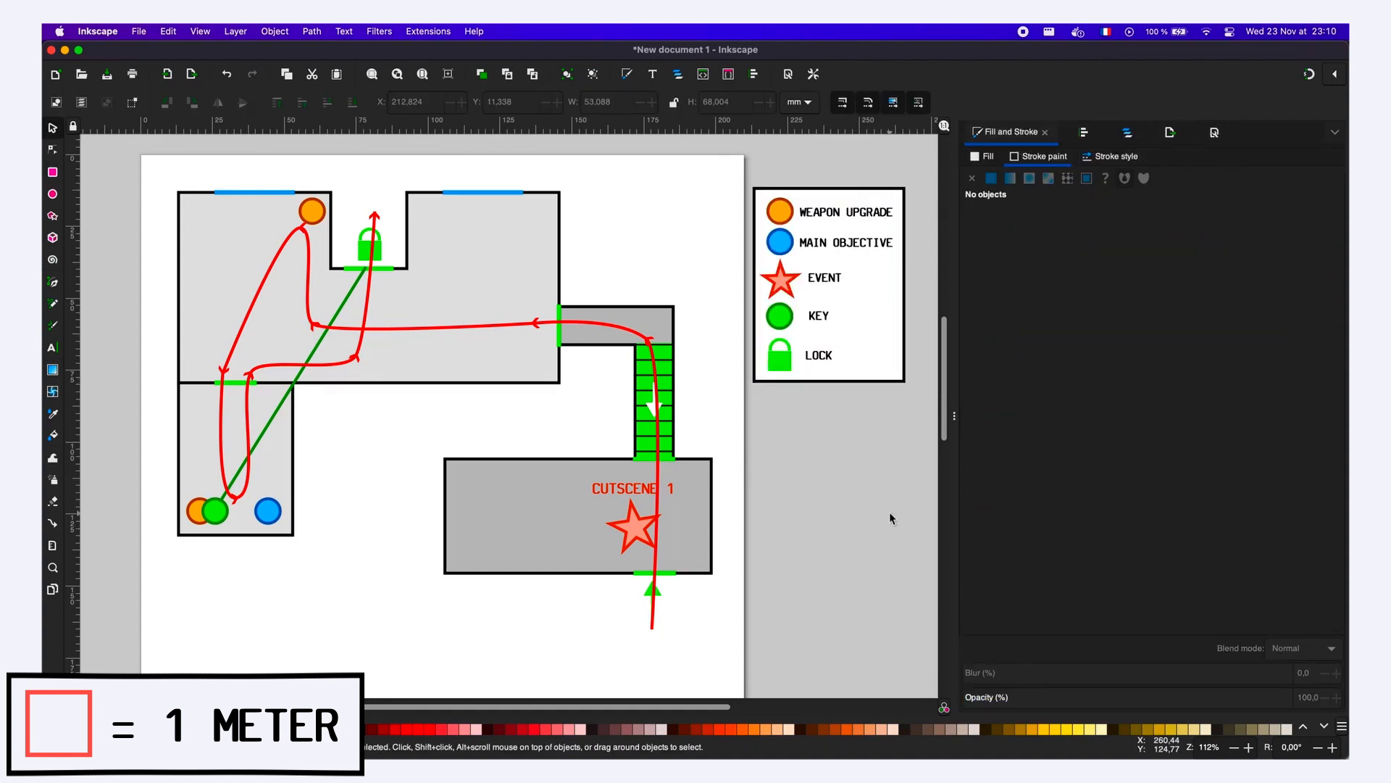
- Rename the route in the Paths layer as Main and the key group in the Objects layer as Key.001
click(1127, 132)
click(967, 179)
click(967, 228)
double_click(1017, 211)
text(Main)
double_click(1015, 243)
text(Key.001)
- Group the cutscene label with its star and rename the three circle markers in the Objects layer
click(1021, 310)
shift+click(1022, 295)
key(ctrl+g)
double_click(1024, 342)
double_click(1023, 358)
double_click(1022, 374)
- Rename the locked-door group's padlock as Lock and the stairs group as Stairs in the Flow layer
click(966, 228)
double_click(1020, 245)
click(1029, 263)
double_click(1028, 260)
text(Lock)
double_click(1016, 293)
text(Stairs)
- Group the entrance objects as ENTER and name a door Door.002 and a window Window.001 in the Flow layer
key(ctrl+g)
text(ENTER)
double_click(1021, 294)
text(Door.002)
double_click(1023, 310)
text(Window.001)
- Rename two room paths in the Walls layer as Room.001 and Room.003
click(967, 227)
click(966, 244)
double_click(1021, 260)
text(Room.001)
double_click(1021, 309)
text(Room.003)
key(Return)
- Collapse the Walls layer, clear the selection and hide the Paths layer
click(966, 244)
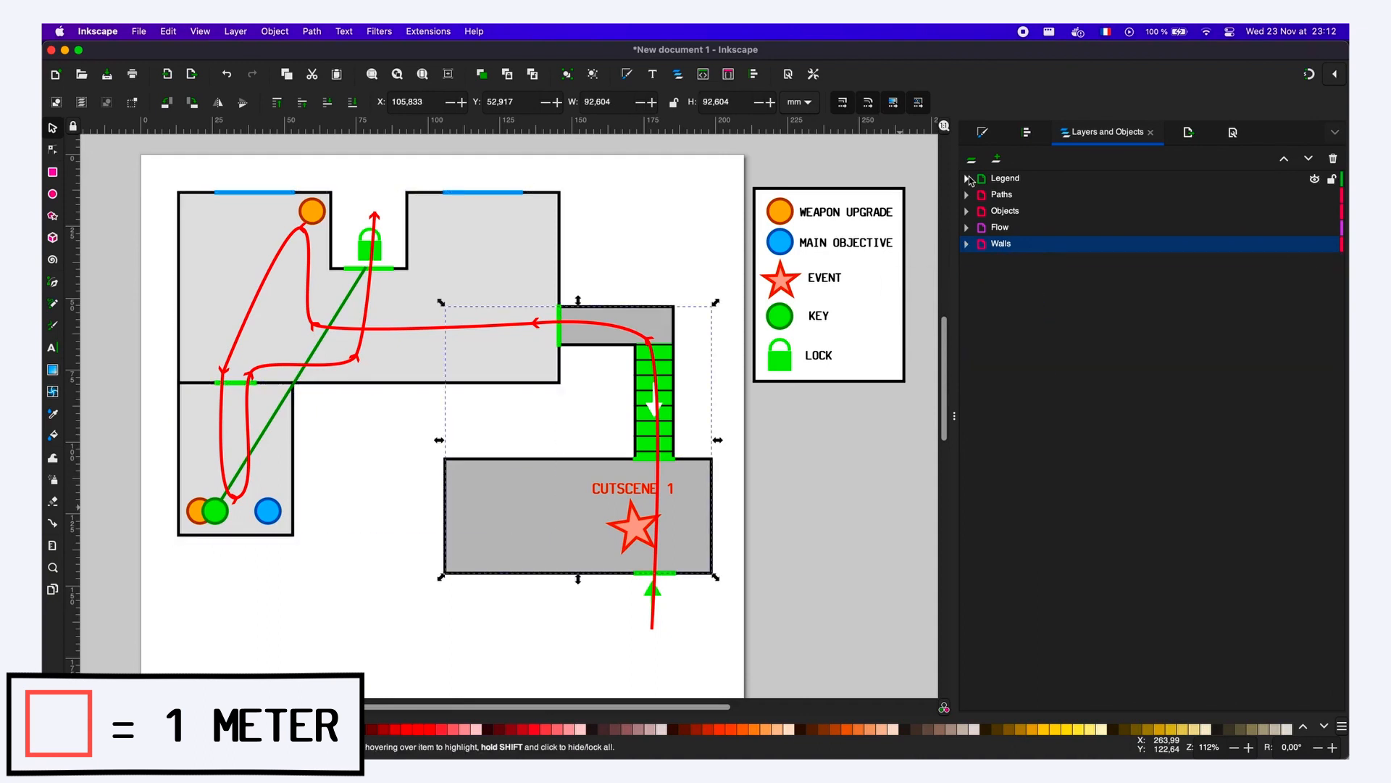
click(916, 284)
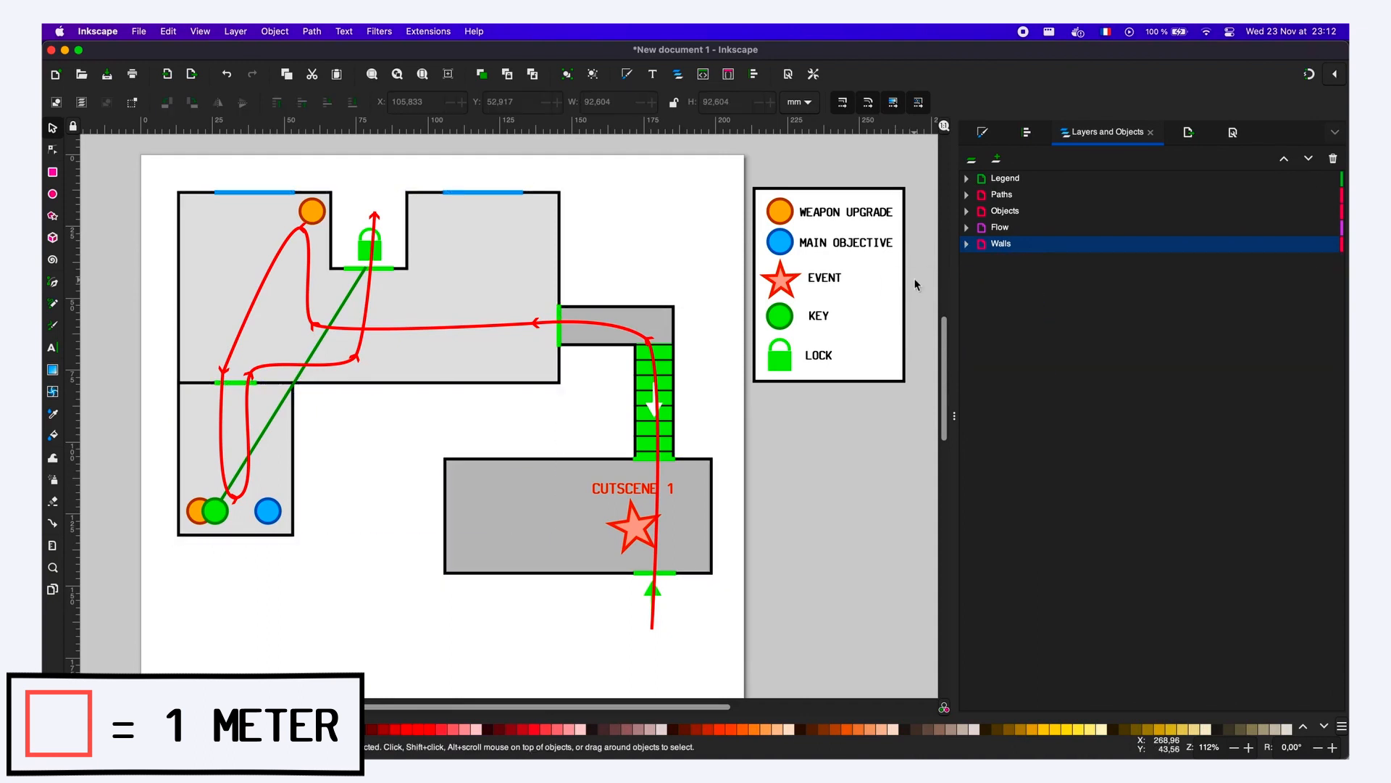
click(1315, 197)
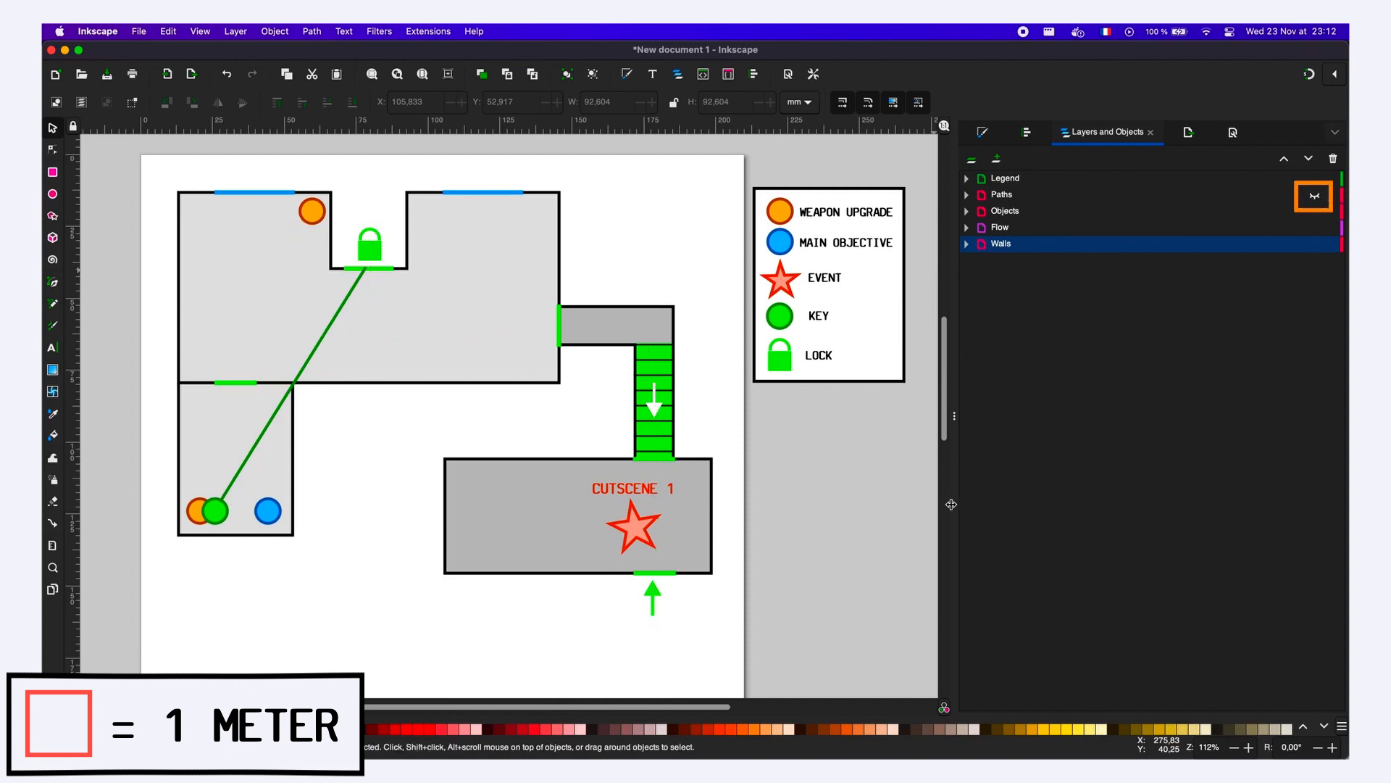